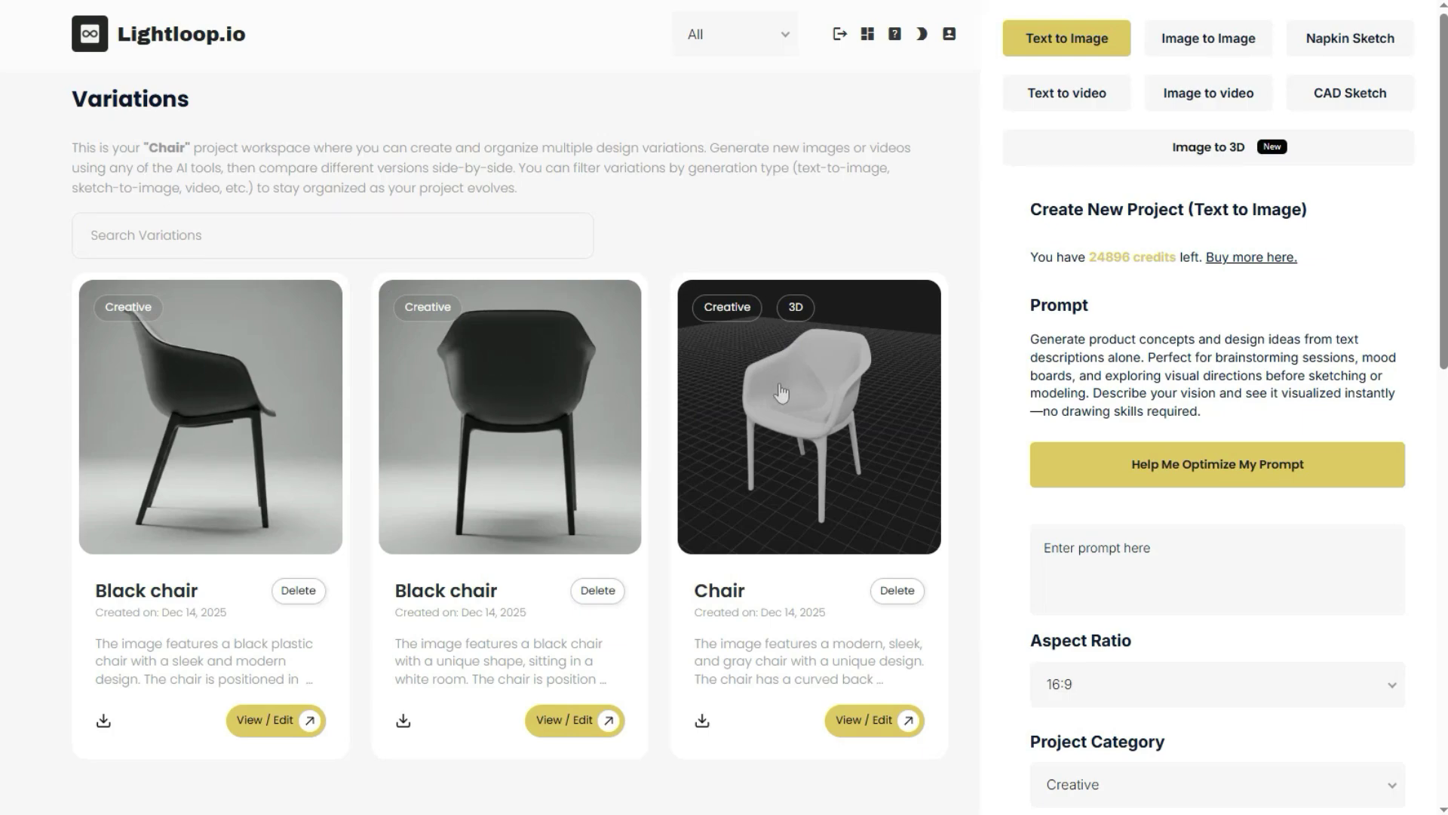
# Tilt the gray Chair 3D model to a higher viewing angle, then close it.
pyautogui.click(798, 366)
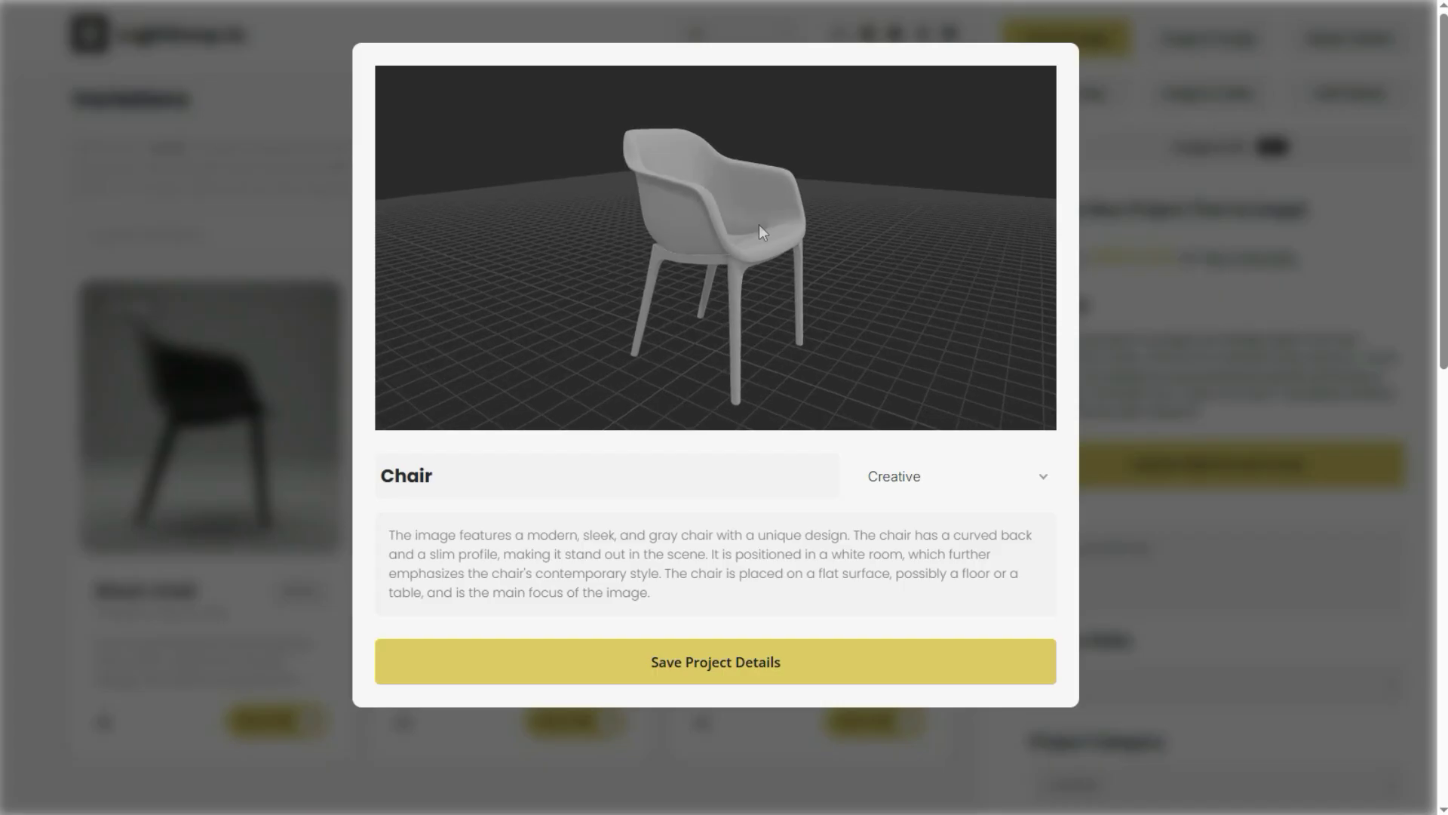
pyautogui.moveTo(759, 224); pyautogui.dragTo(750, 238)
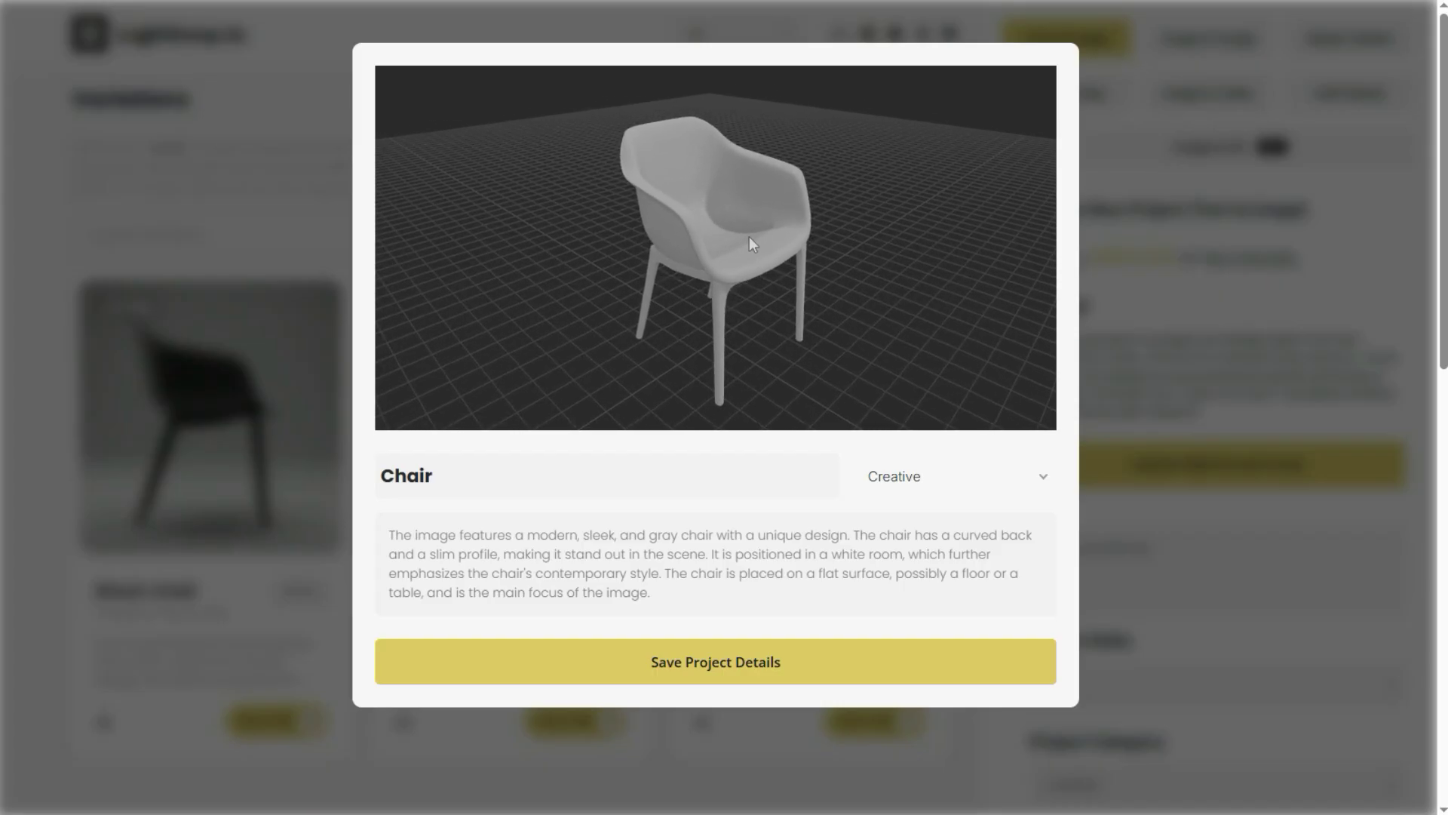
pyautogui.press('Escape')
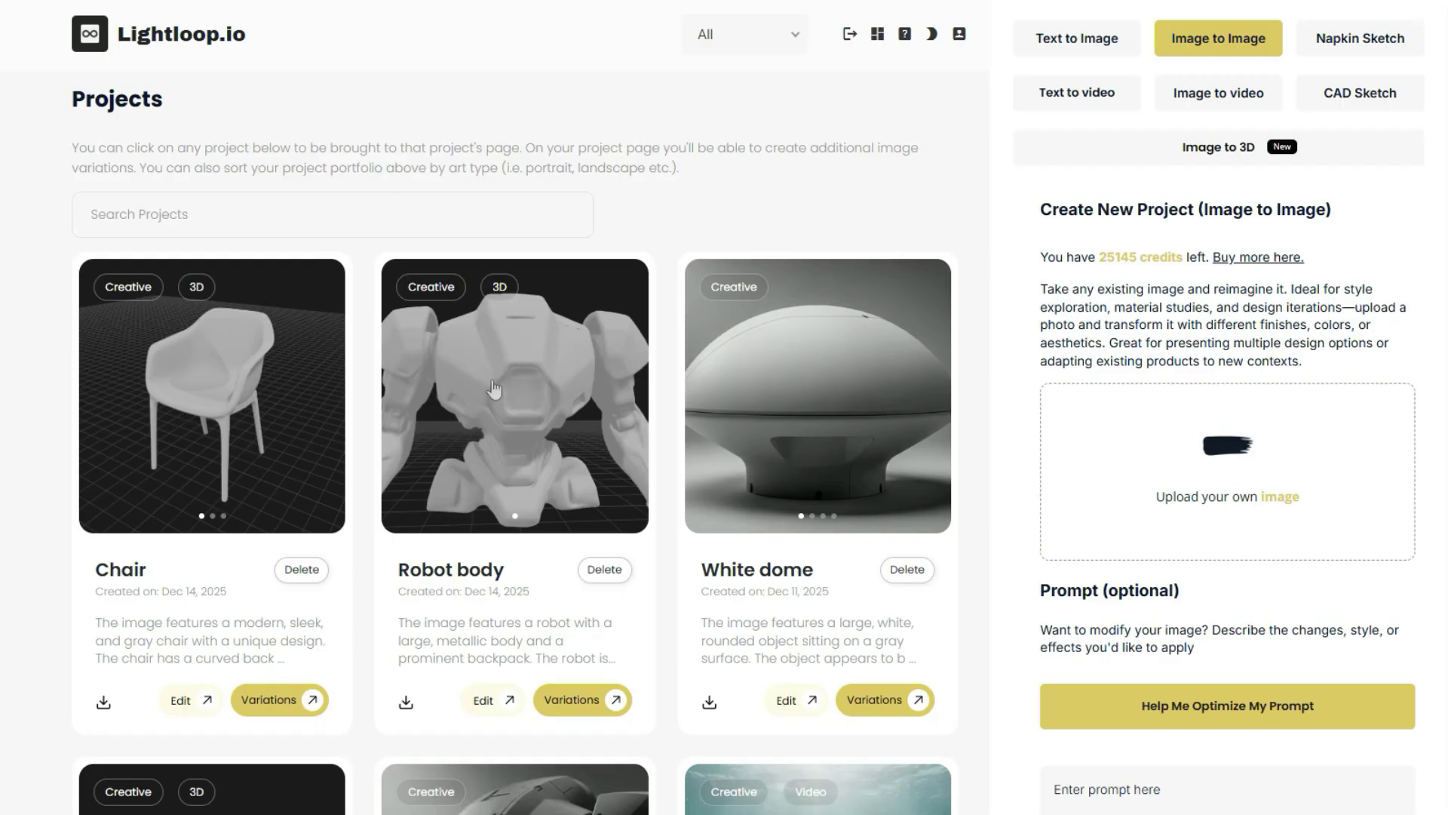
pyautogui.scroll(-5, 501, 377)
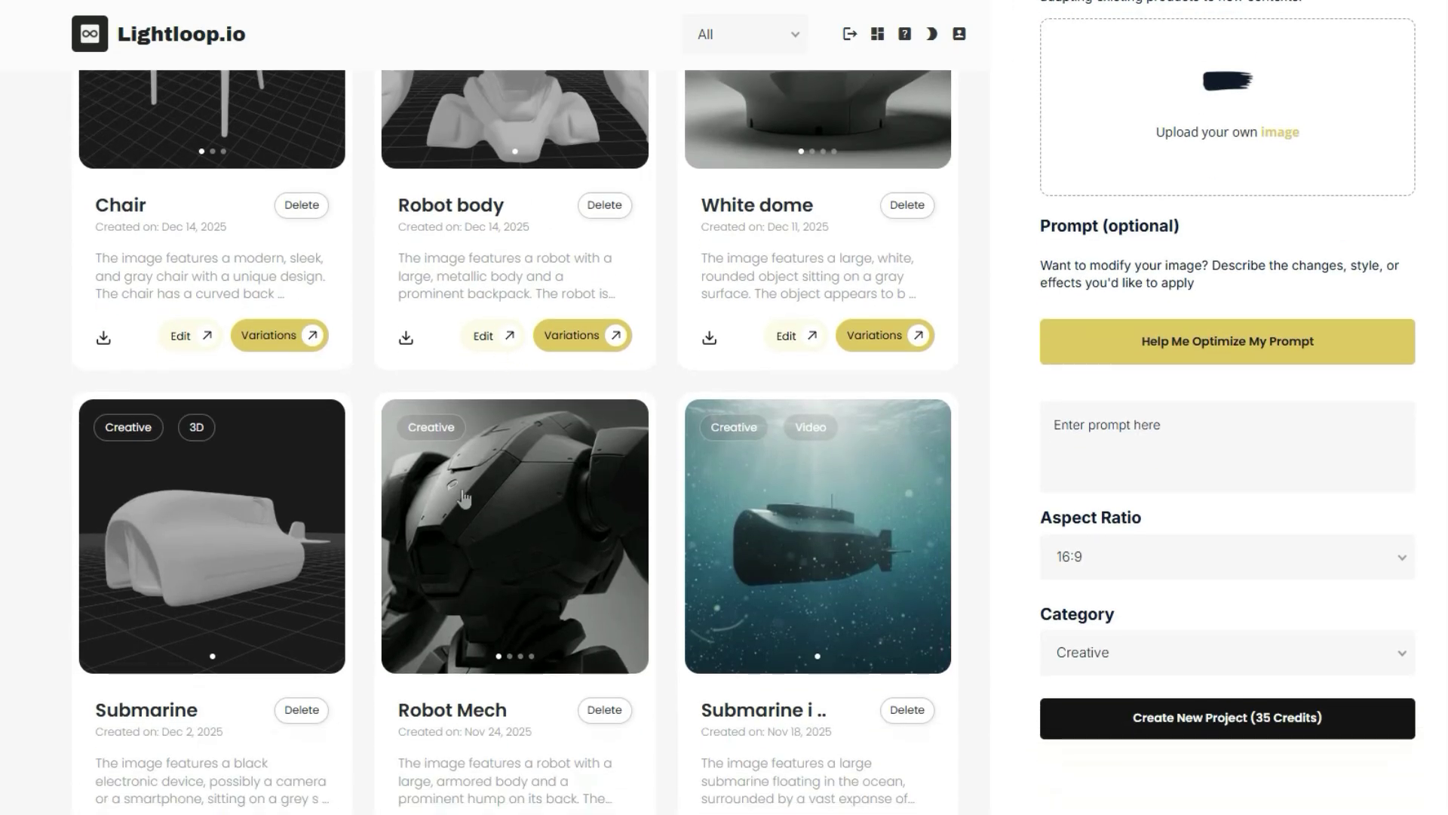
pyautogui.click(489, 505)
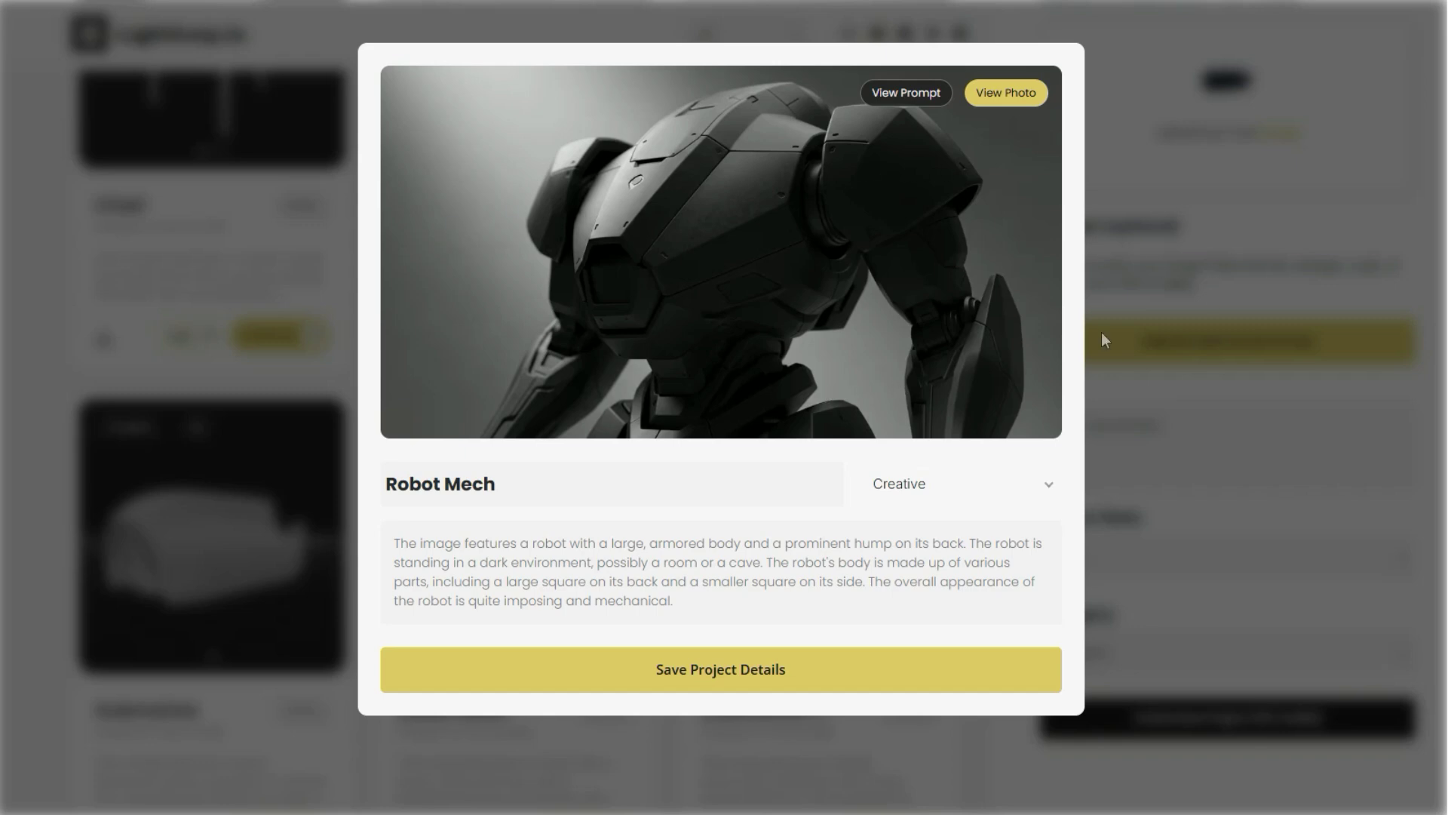
pyautogui.click(1186, 282)
pyautogui.scroll(5, 1190, 264)
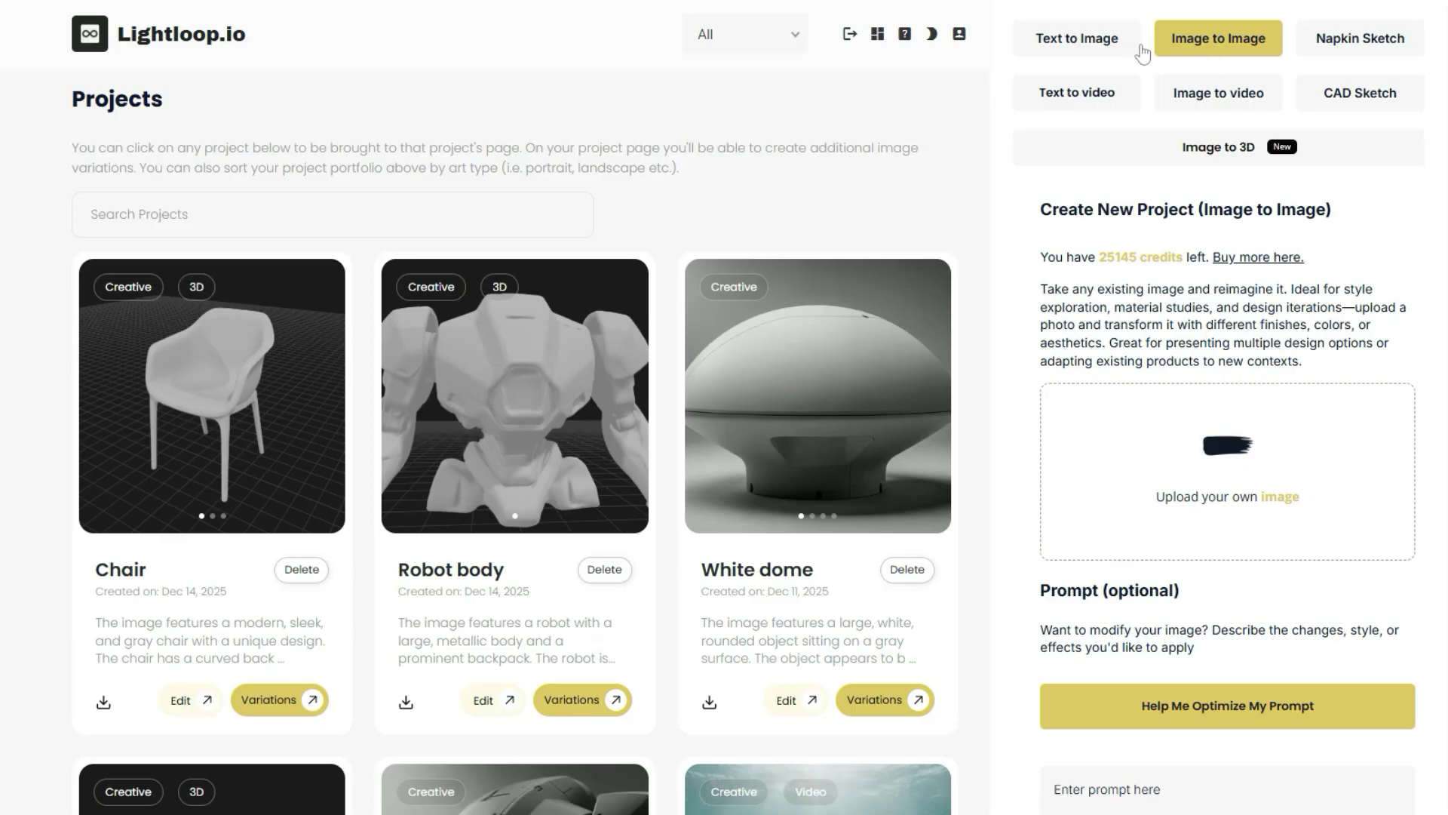
pyautogui.scroll(-3, 1115, 634)
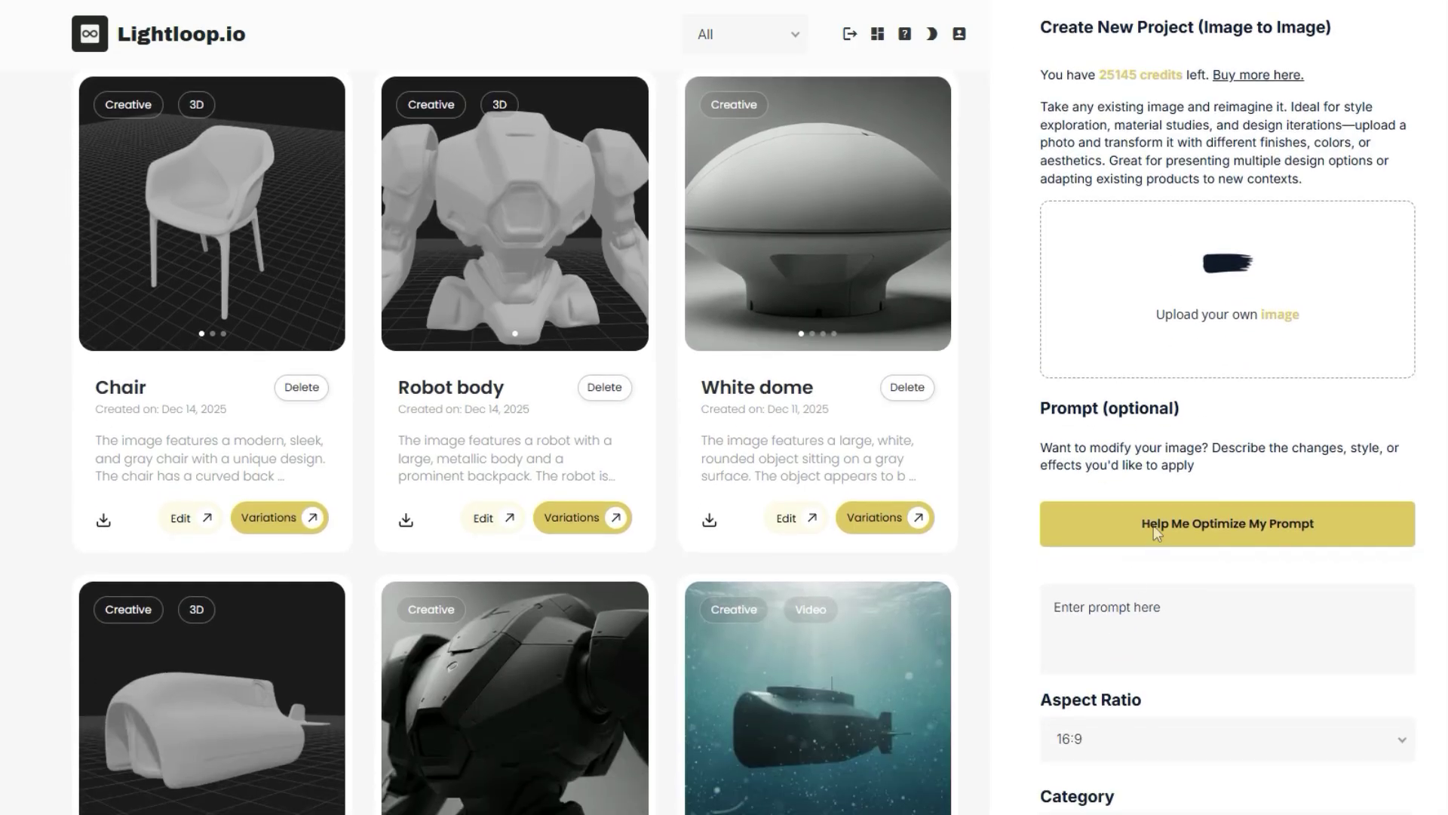
pyautogui.click(1153, 525)
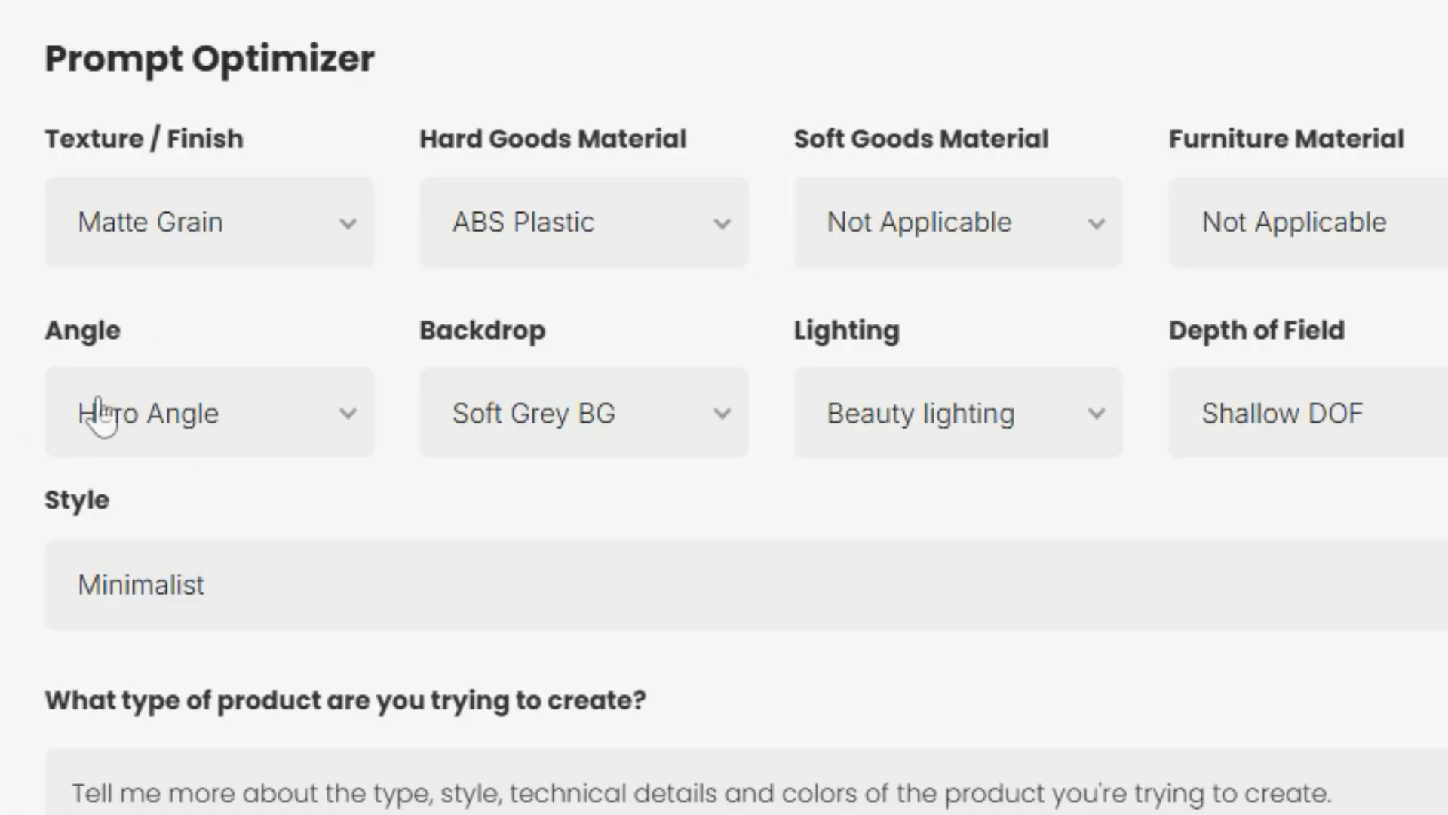
pyautogui.click(151, 424)
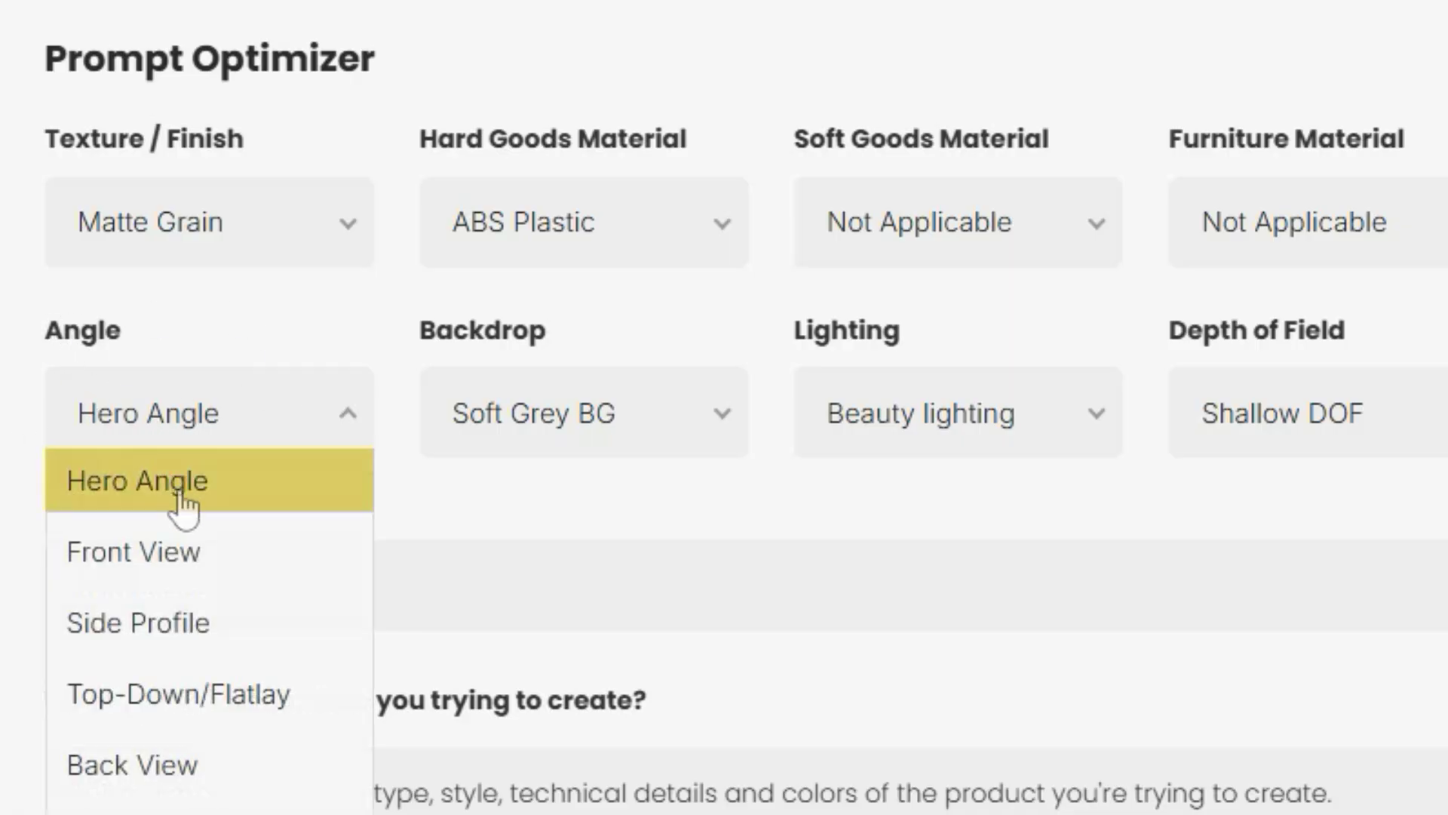
pyautogui.click(148, 500)
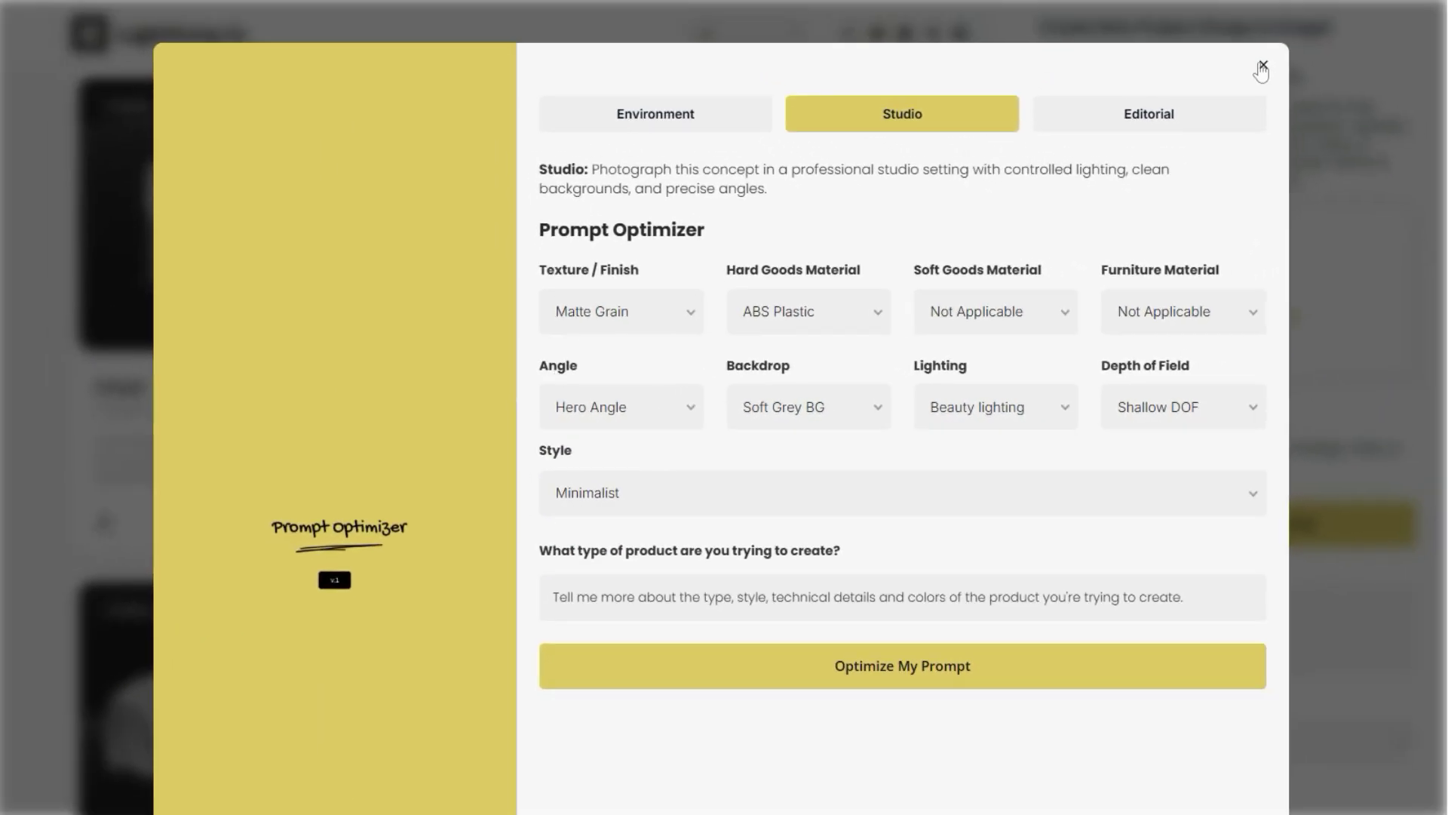
pyautogui.click(1261, 68)
pyautogui.scroll(-5, 454, 324)
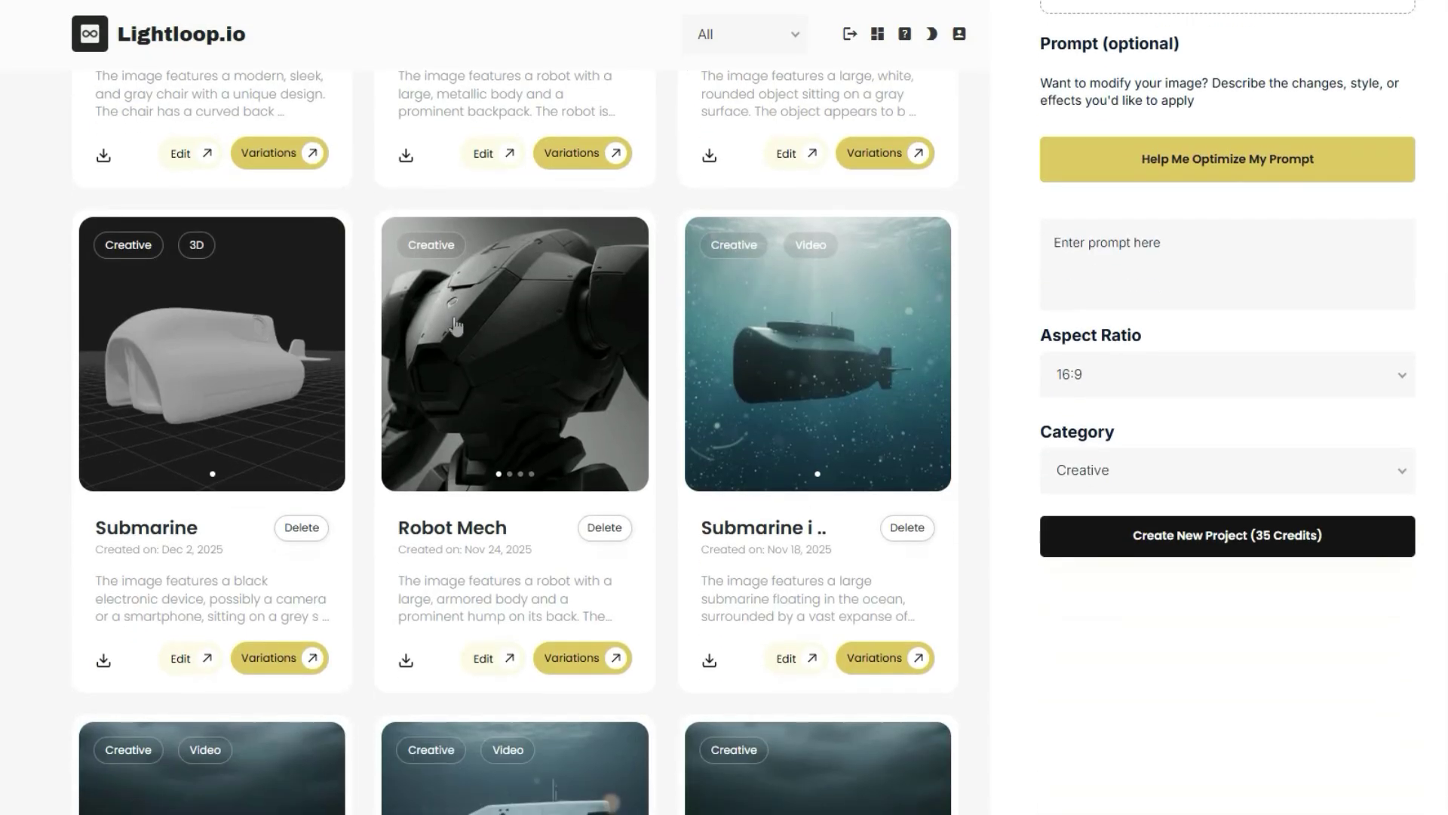
# Review the Robot Mech project's details and close them.
pyautogui.click(504, 351)
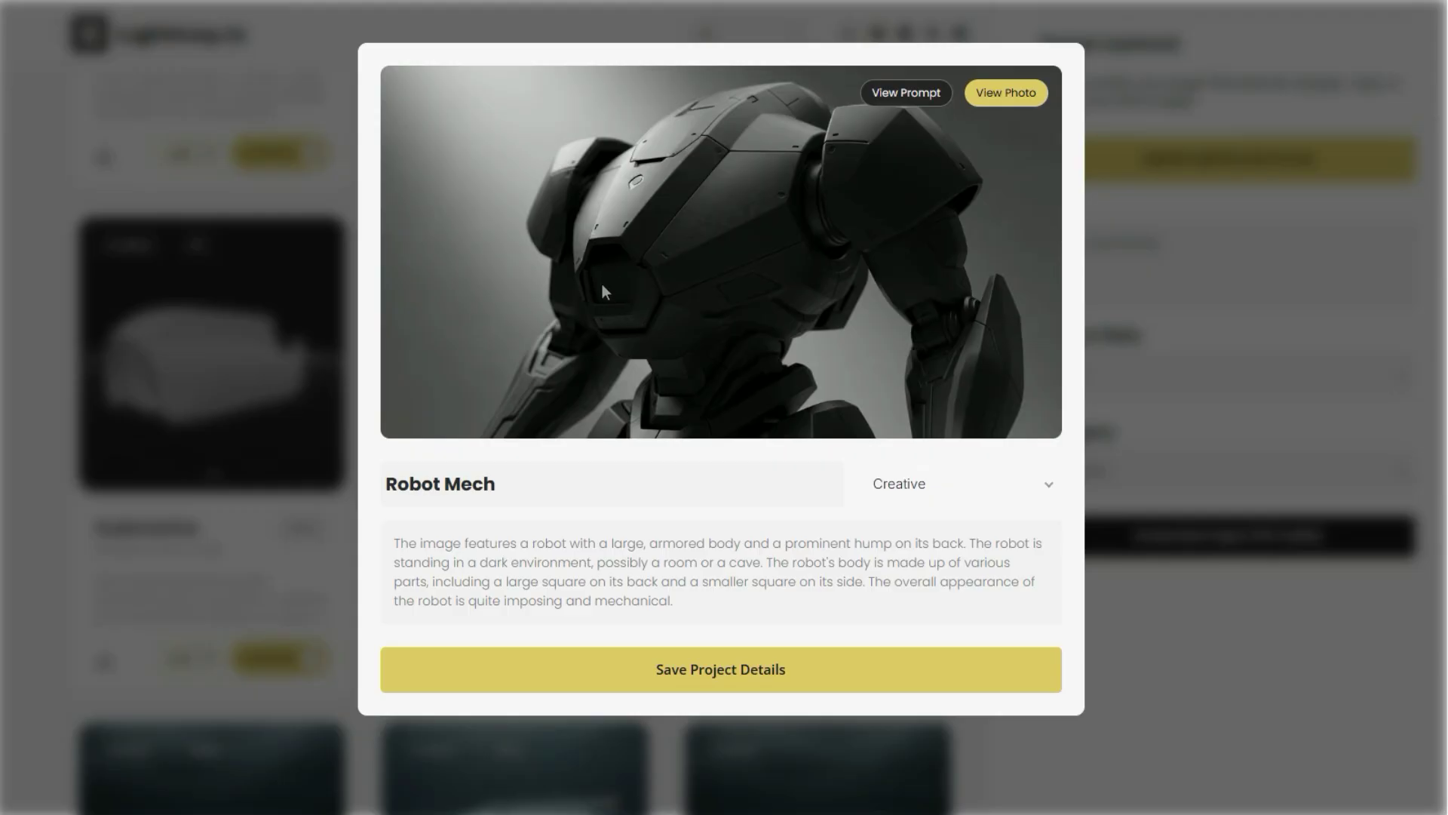
pyautogui.click(338, 200)
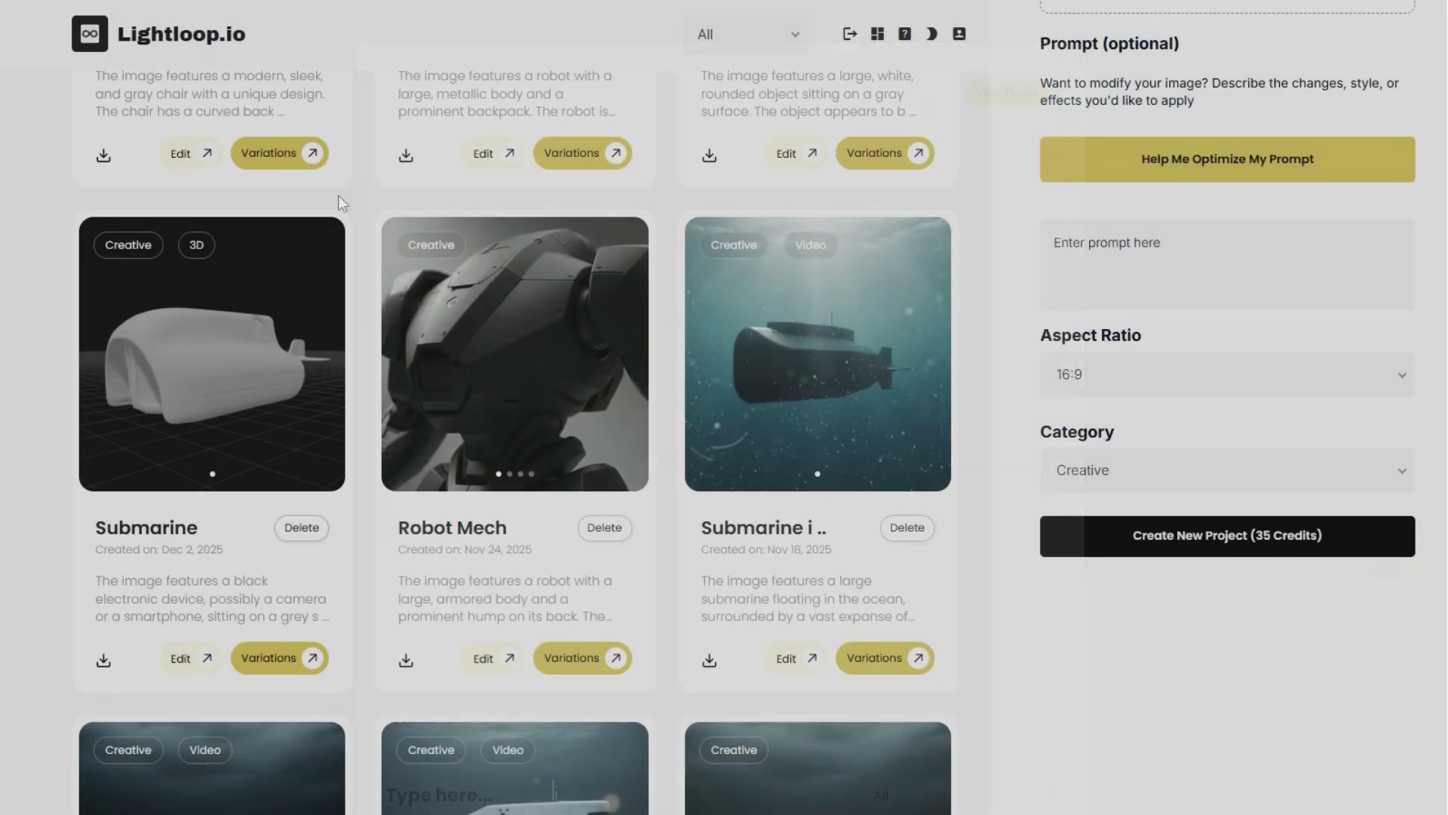
pyautogui.scroll(5, 496, 288)
# Rotate the Robot body 3D model from a back view to a side view, then close it.
pyautogui.click(498, 286)
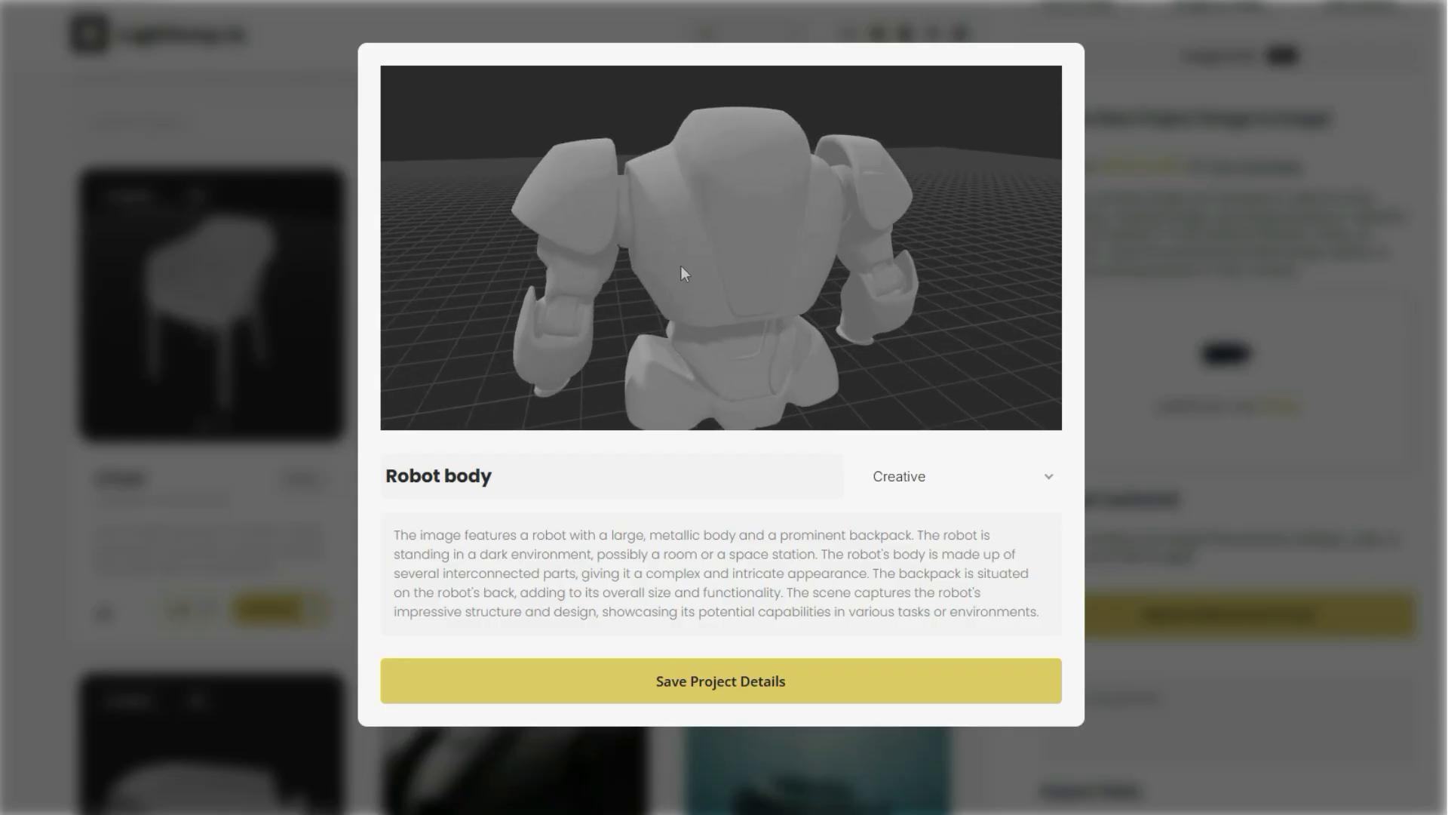
pyautogui.moveTo(679, 269); pyautogui.dragTo(826, 260)
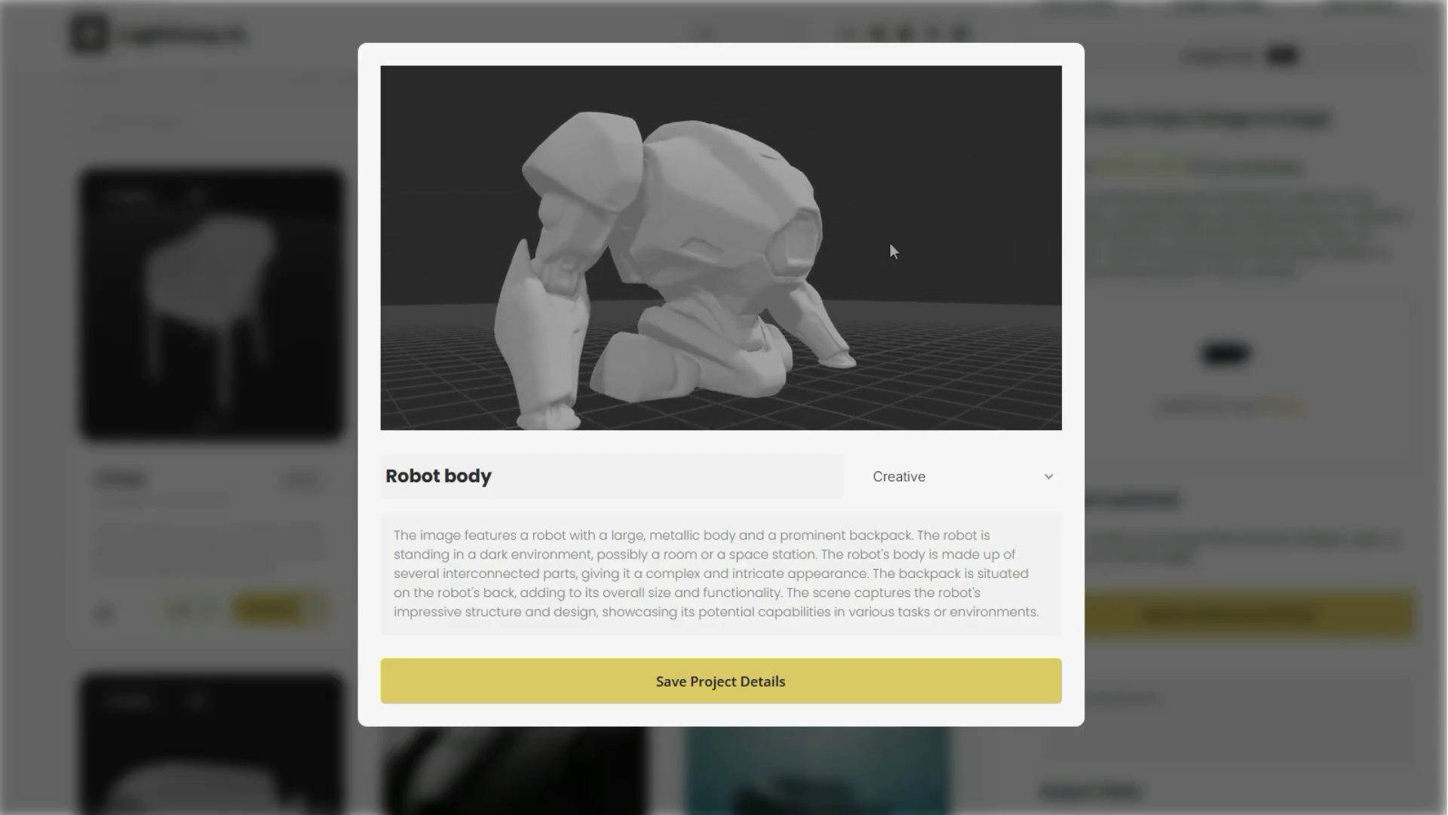
pyautogui.scroll(3, 705, 297)
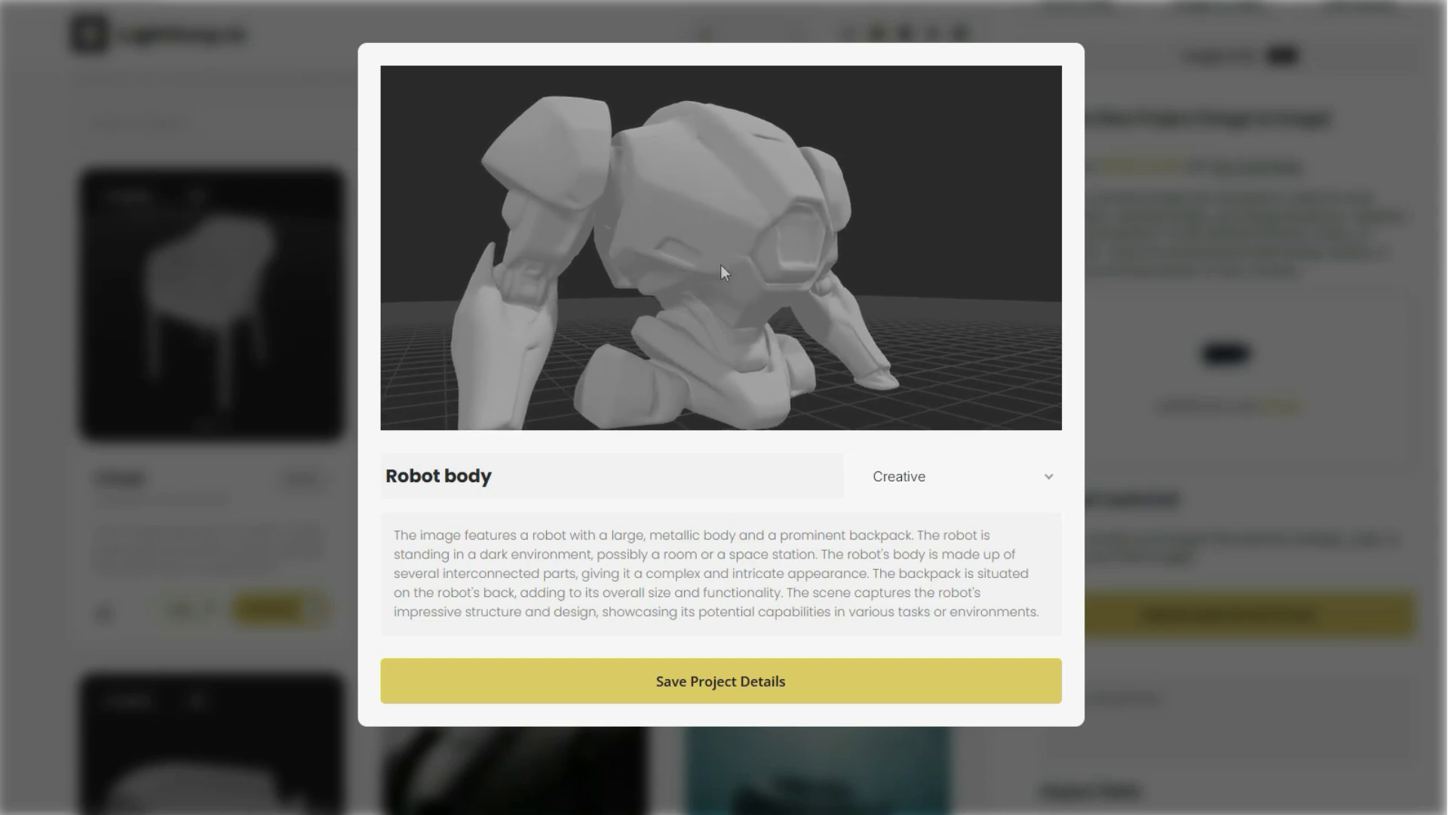
pyautogui.click(1124, 261)
pyautogui.scroll(-4, 1205, 191)
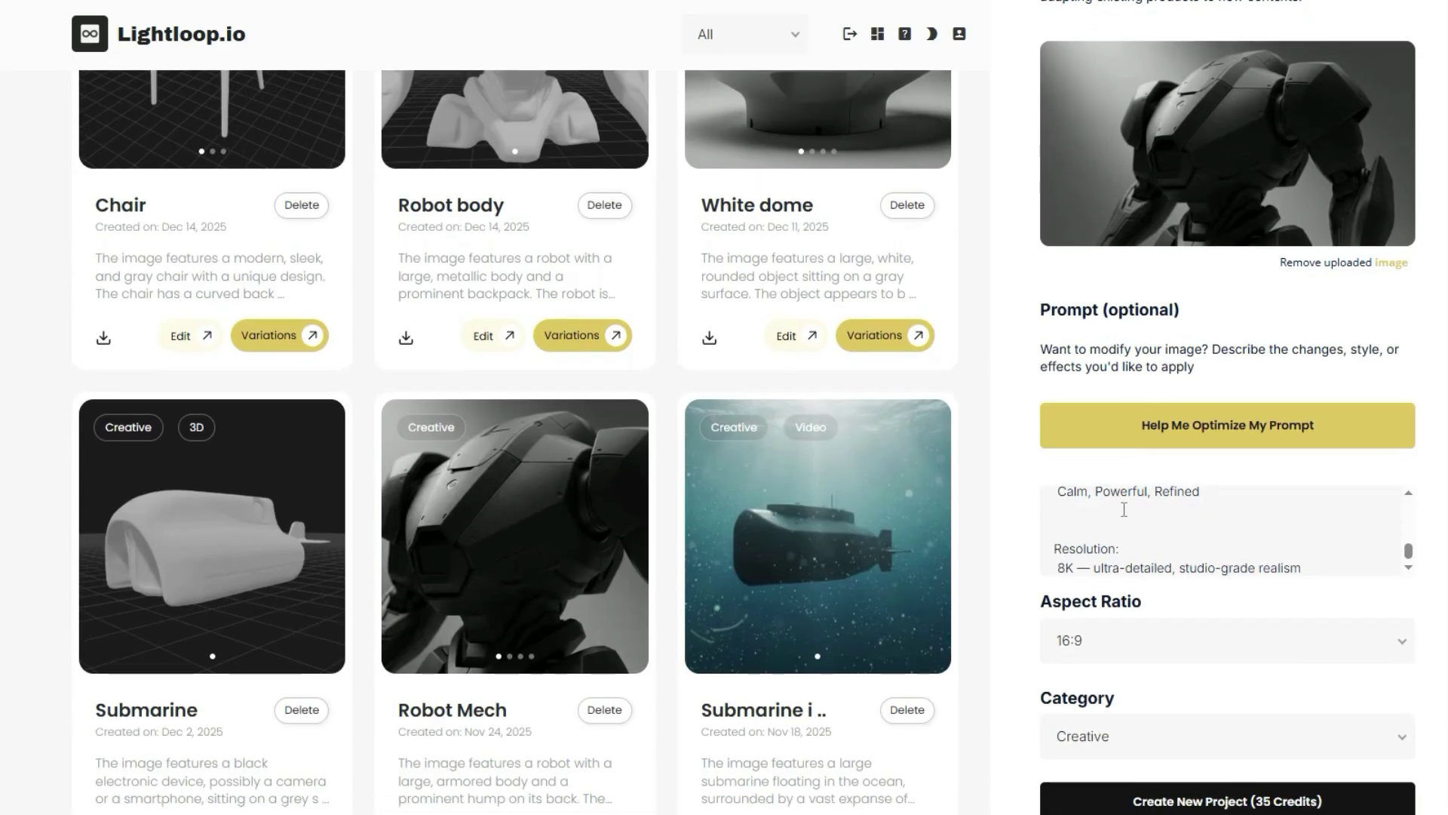
# Generate a new Robot image for 35 credits and save it as a project.
pyautogui.scroll(-3, 1124, 521)
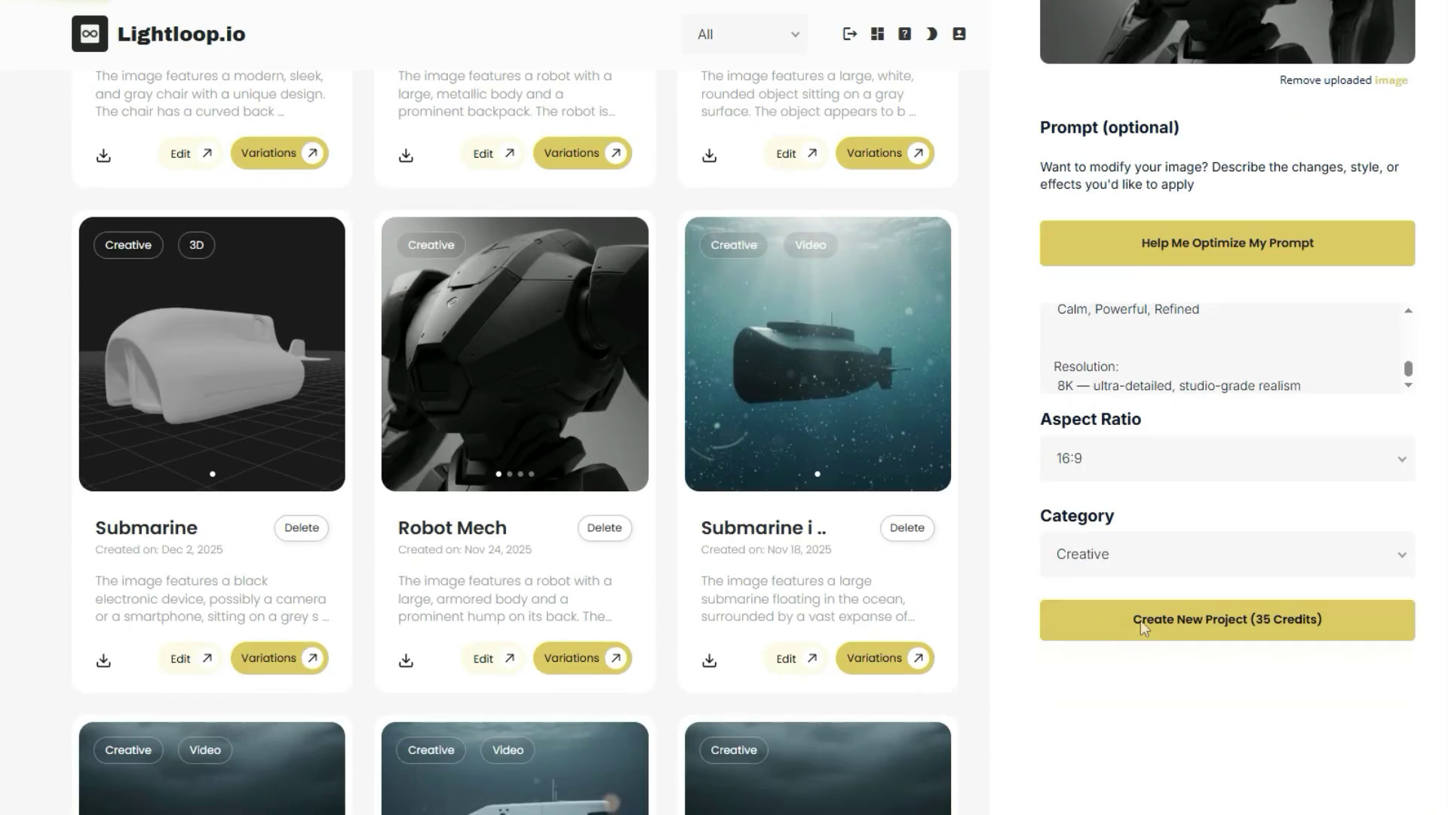
pyautogui.click(1141, 620)
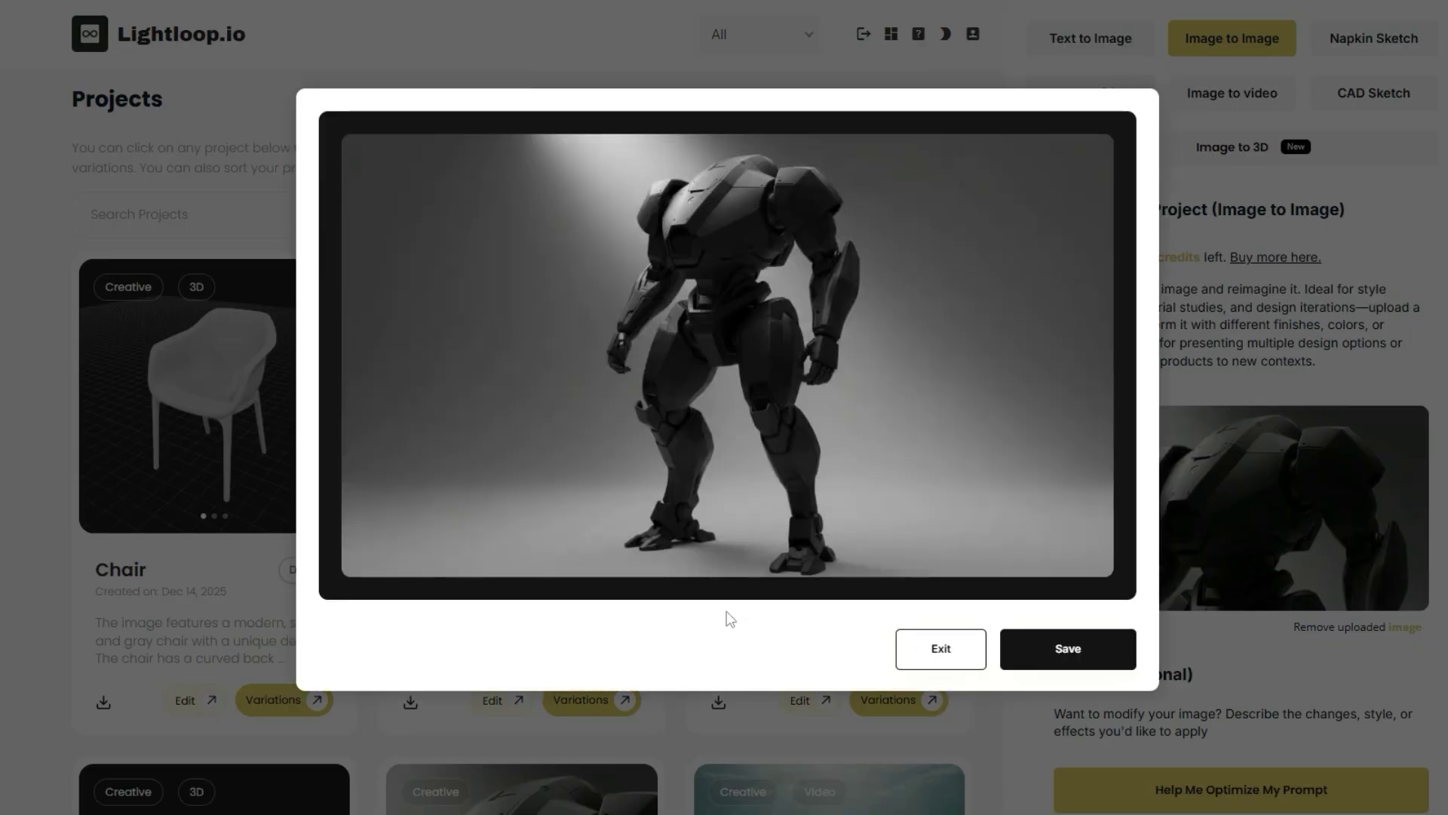
pyautogui.click(1049, 664)
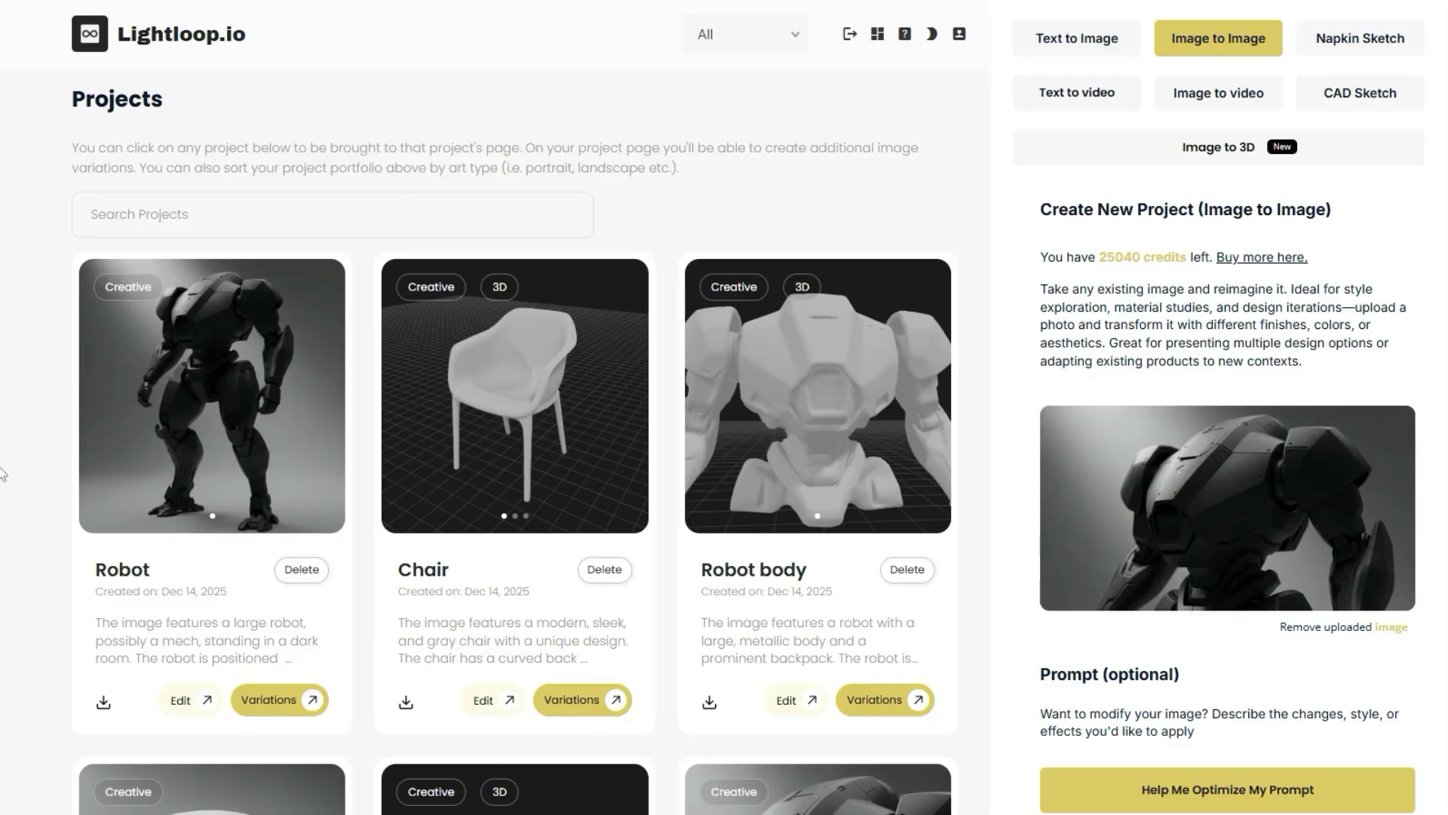
# Download the Robot project image and switch to the Image to 3D form.
pyautogui.click(104, 703)
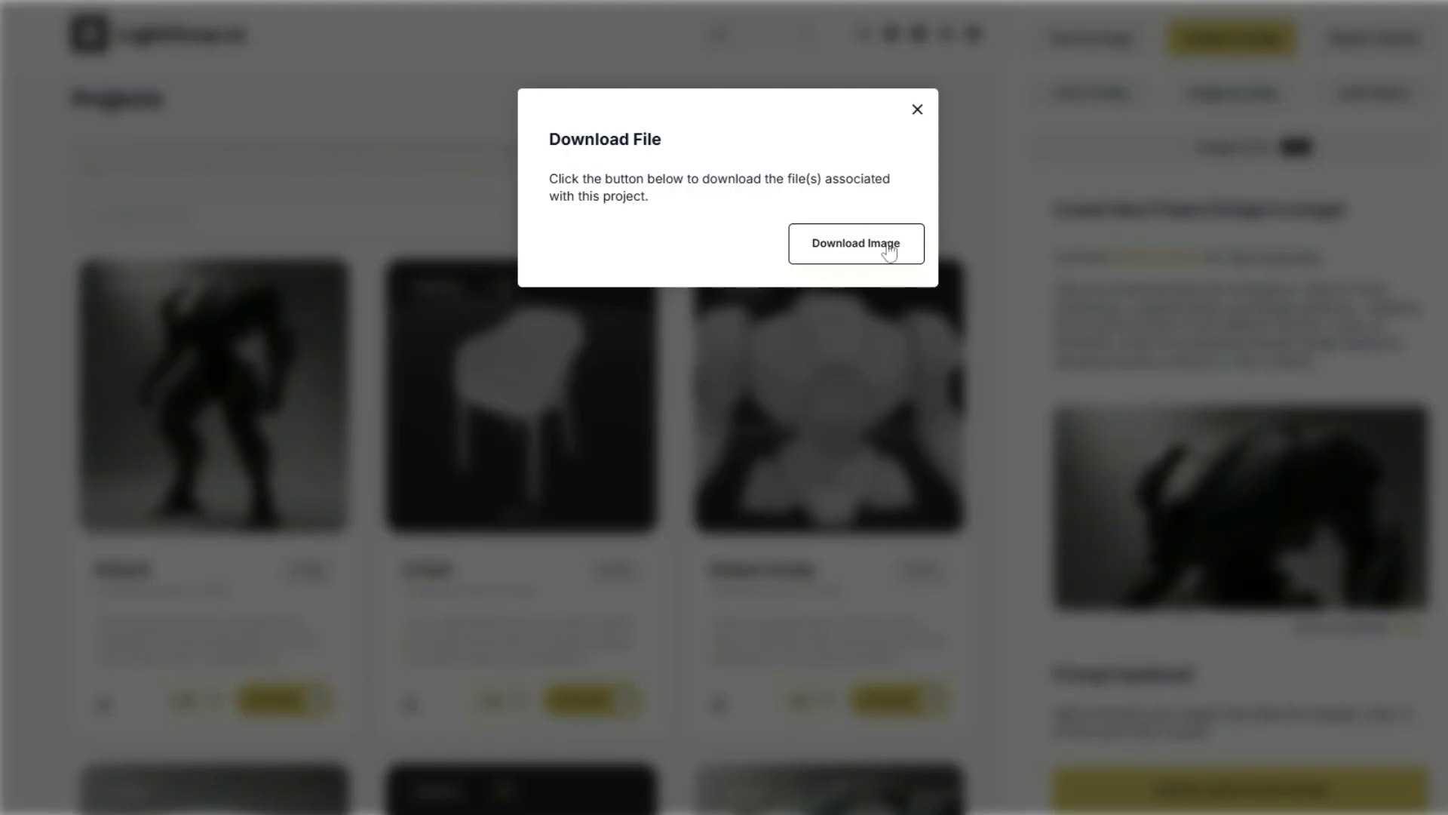
pyautogui.click(857, 251)
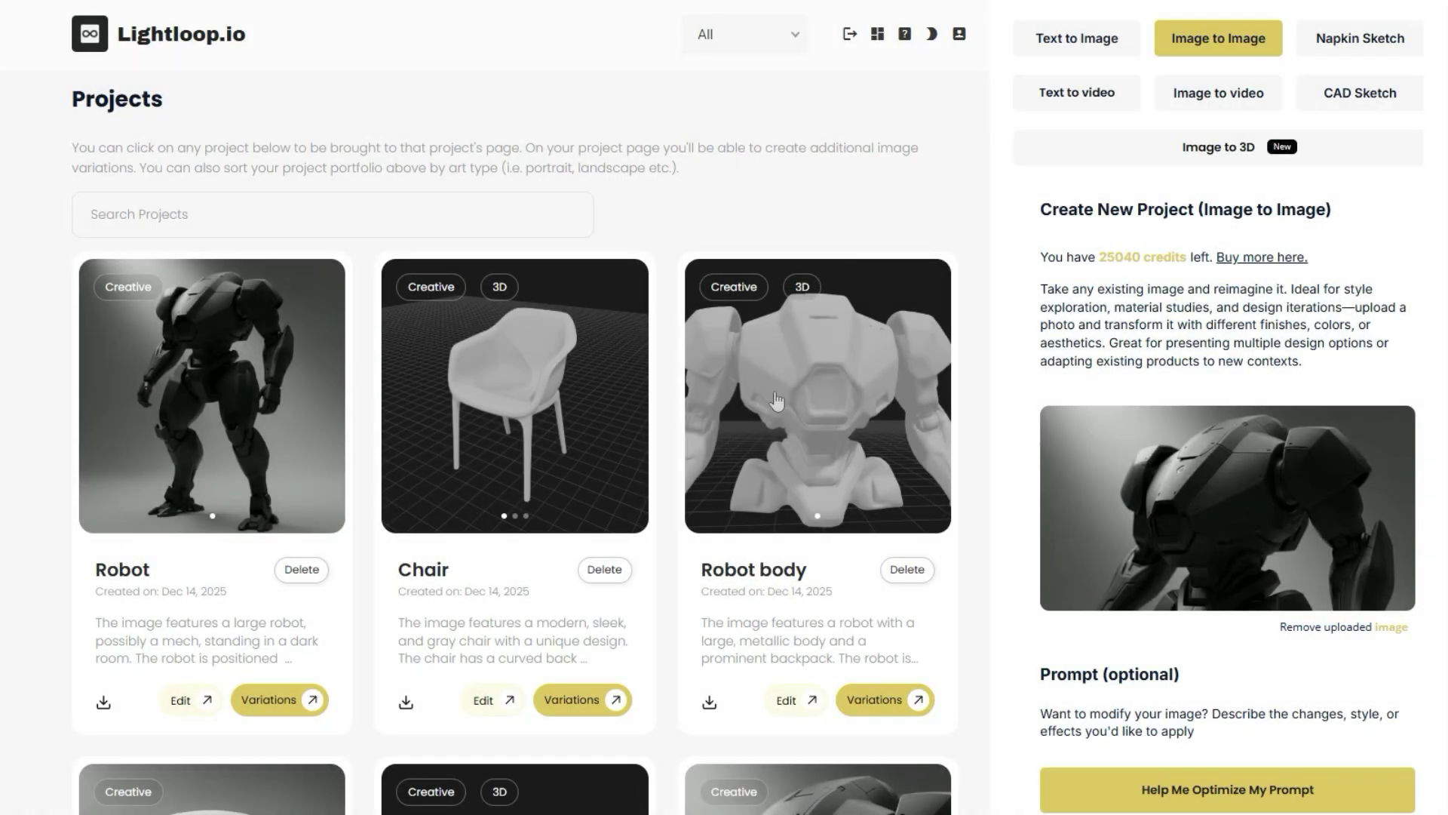
pyautogui.click(1210, 160)
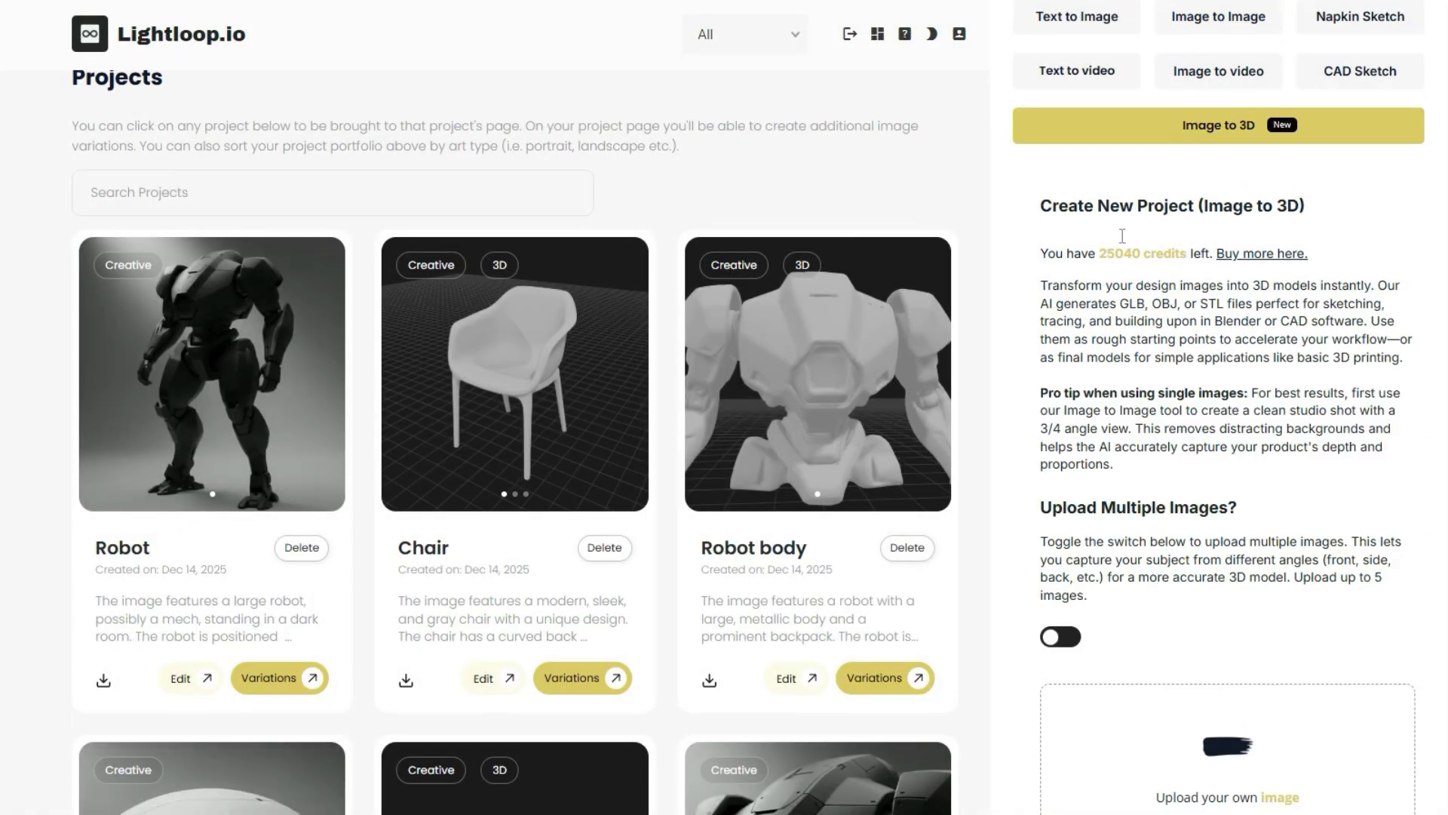
# Upload the robot image and generate a 3D model in obj format.
pyautogui.scroll(-5, 1211, 317)
pyautogui.click(1202, 436)
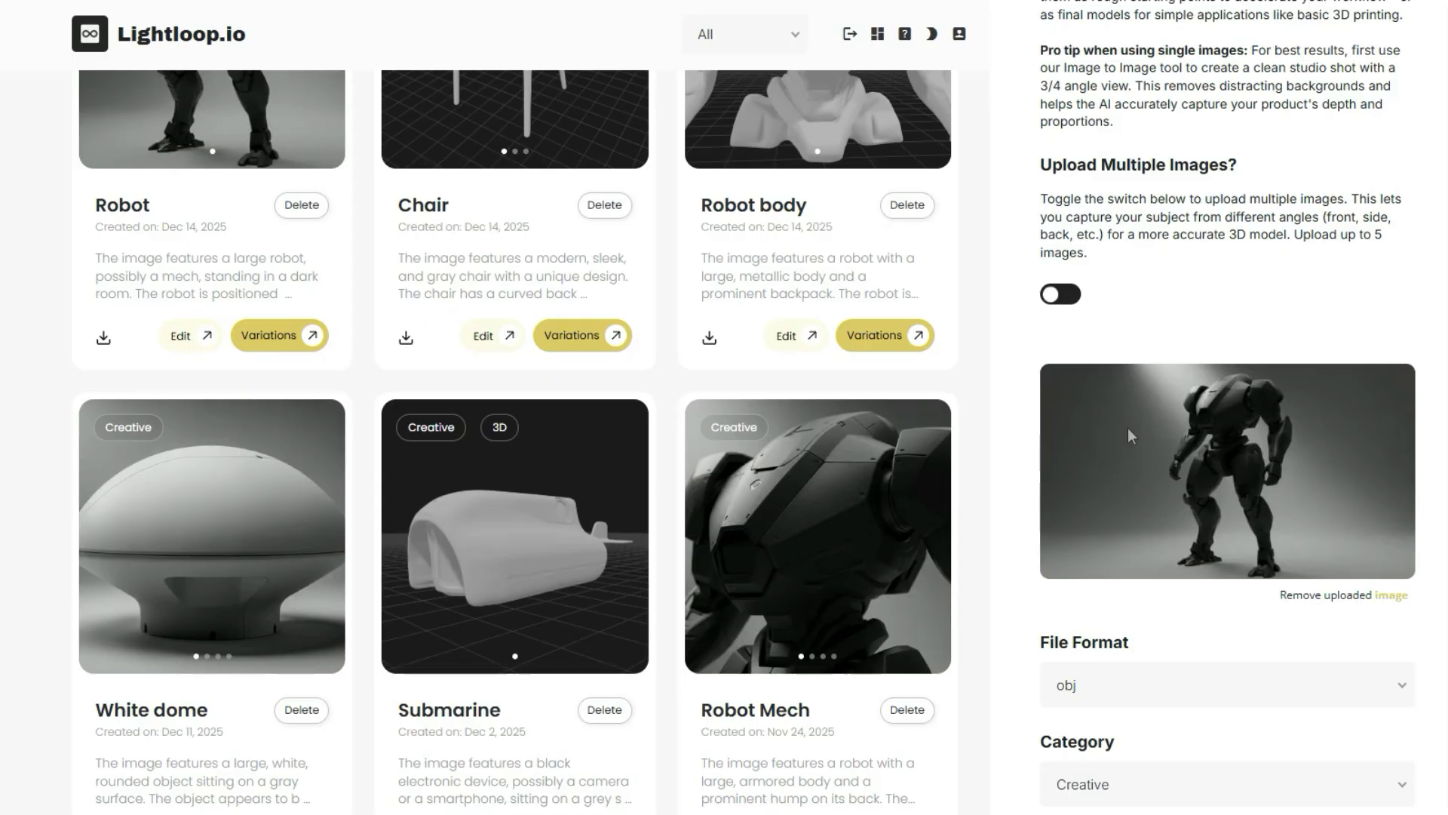
pyautogui.scroll(-4, 1129, 428)
pyautogui.click(1099, 415)
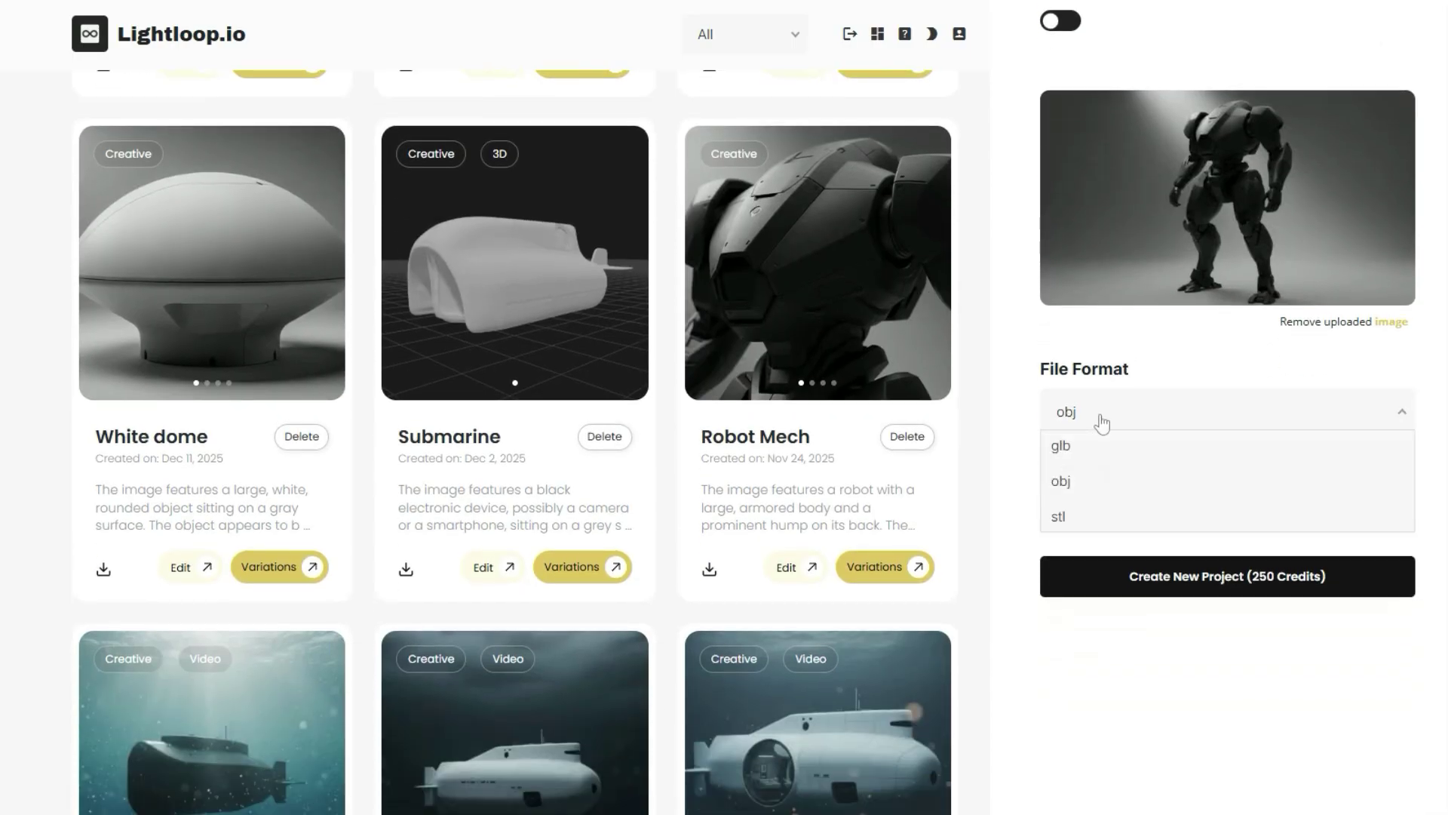
pyautogui.click(1092, 495)
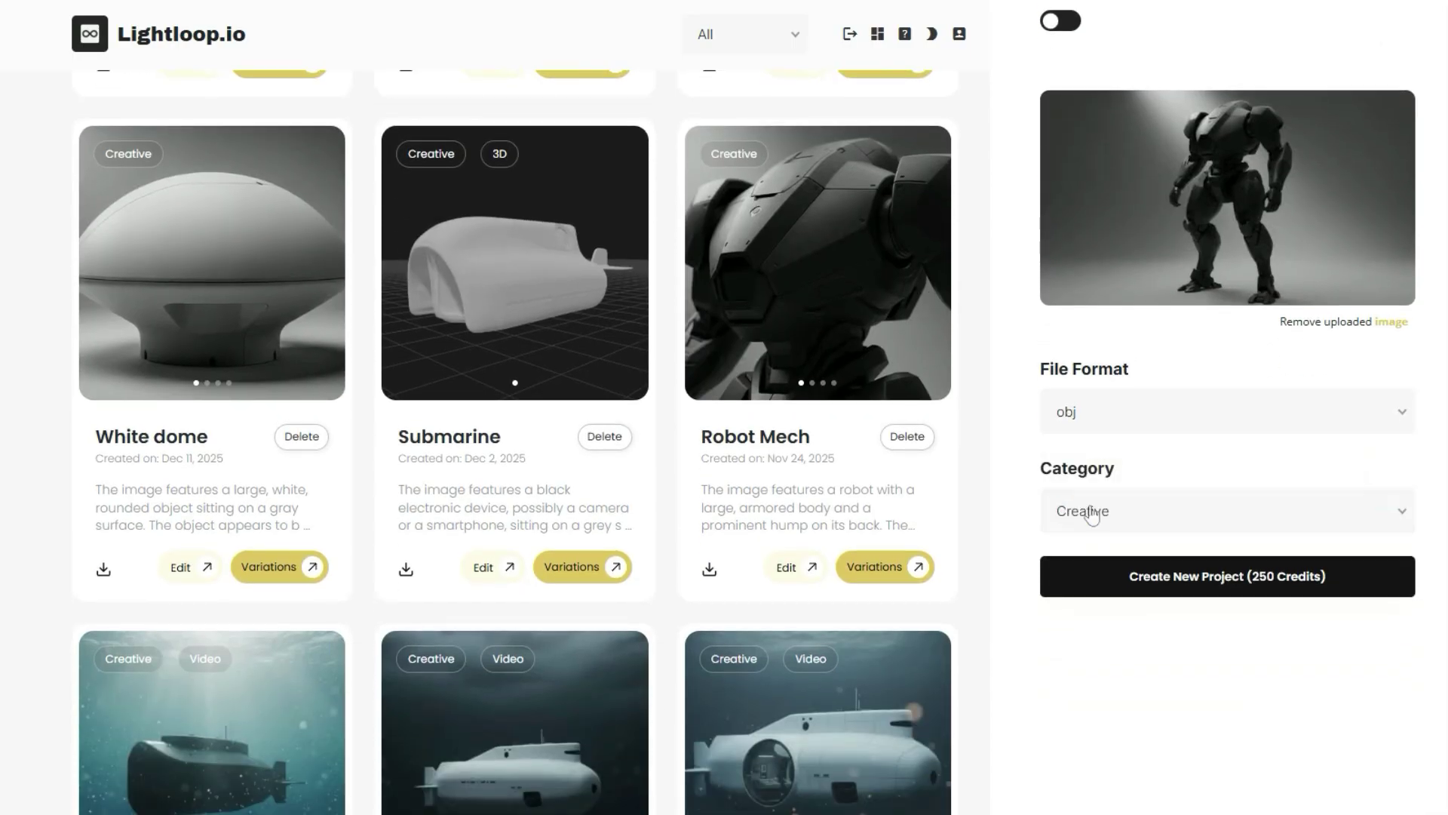
pyautogui.click(1219, 581)
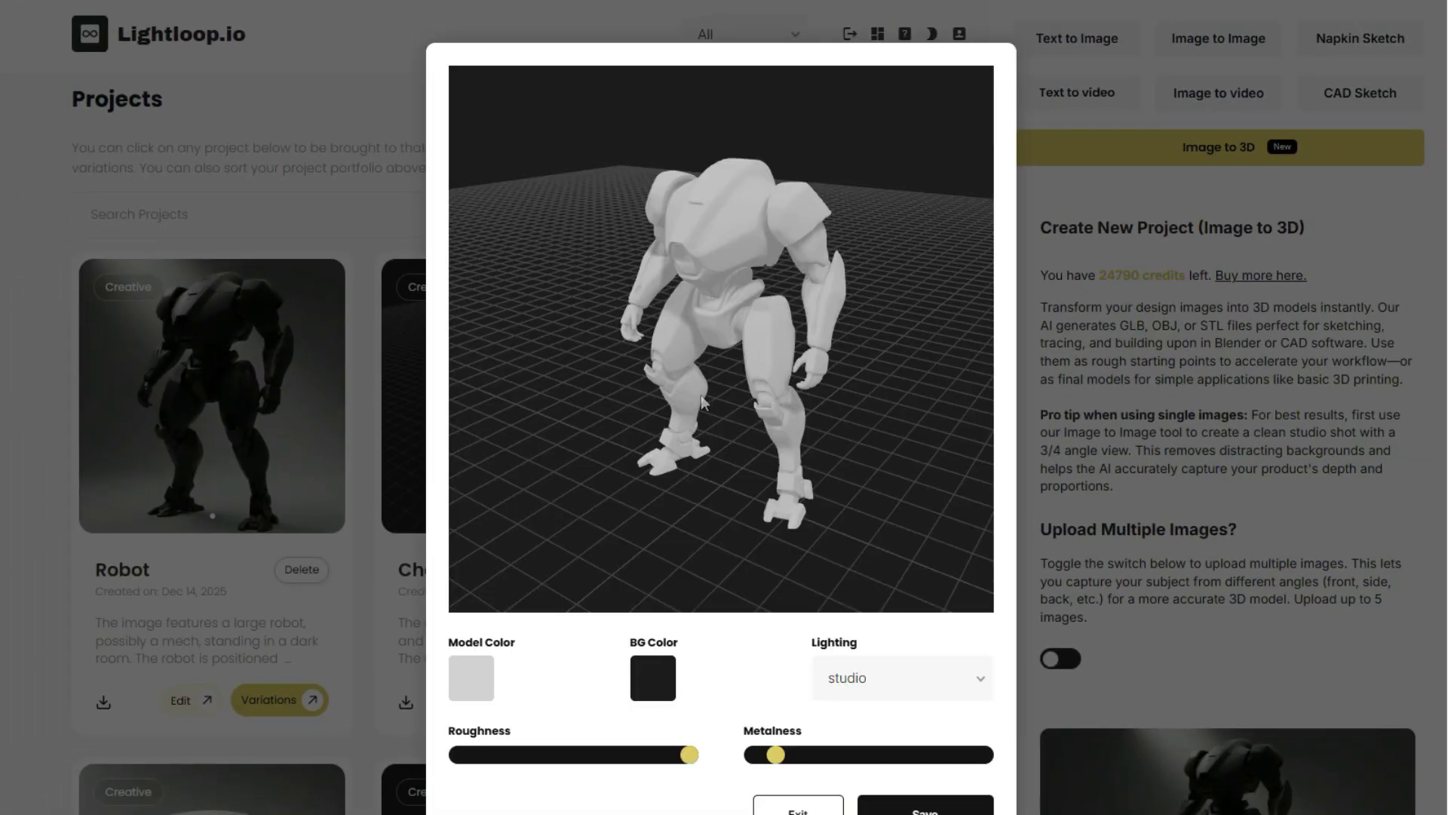
# Orbit and zoom the robot model through frontal, reverse and side views.
pyautogui.moveTo(700, 384); pyautogui.dragTo(808, 356)
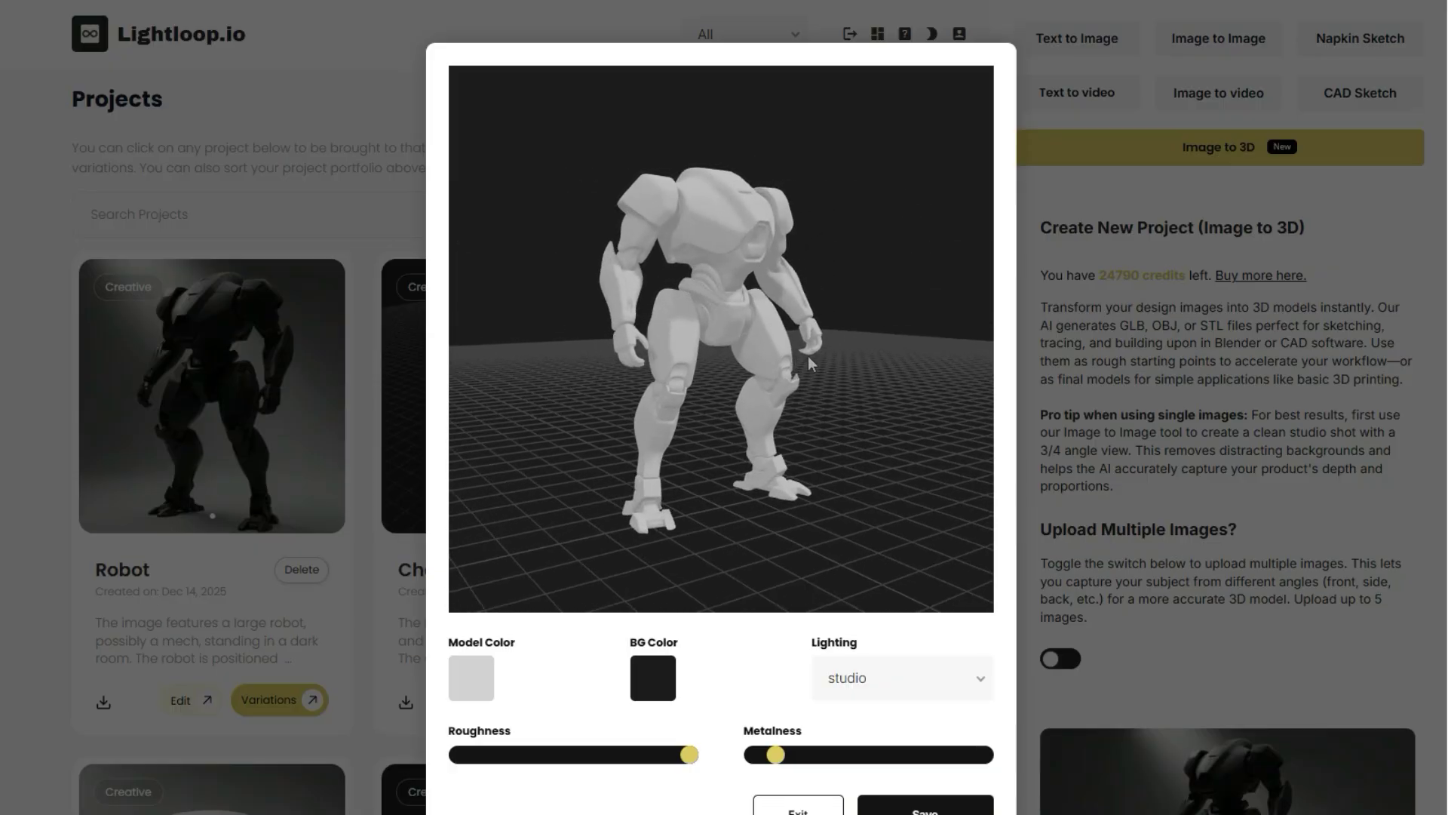
pyautogui.scroll(5, 759, 339)
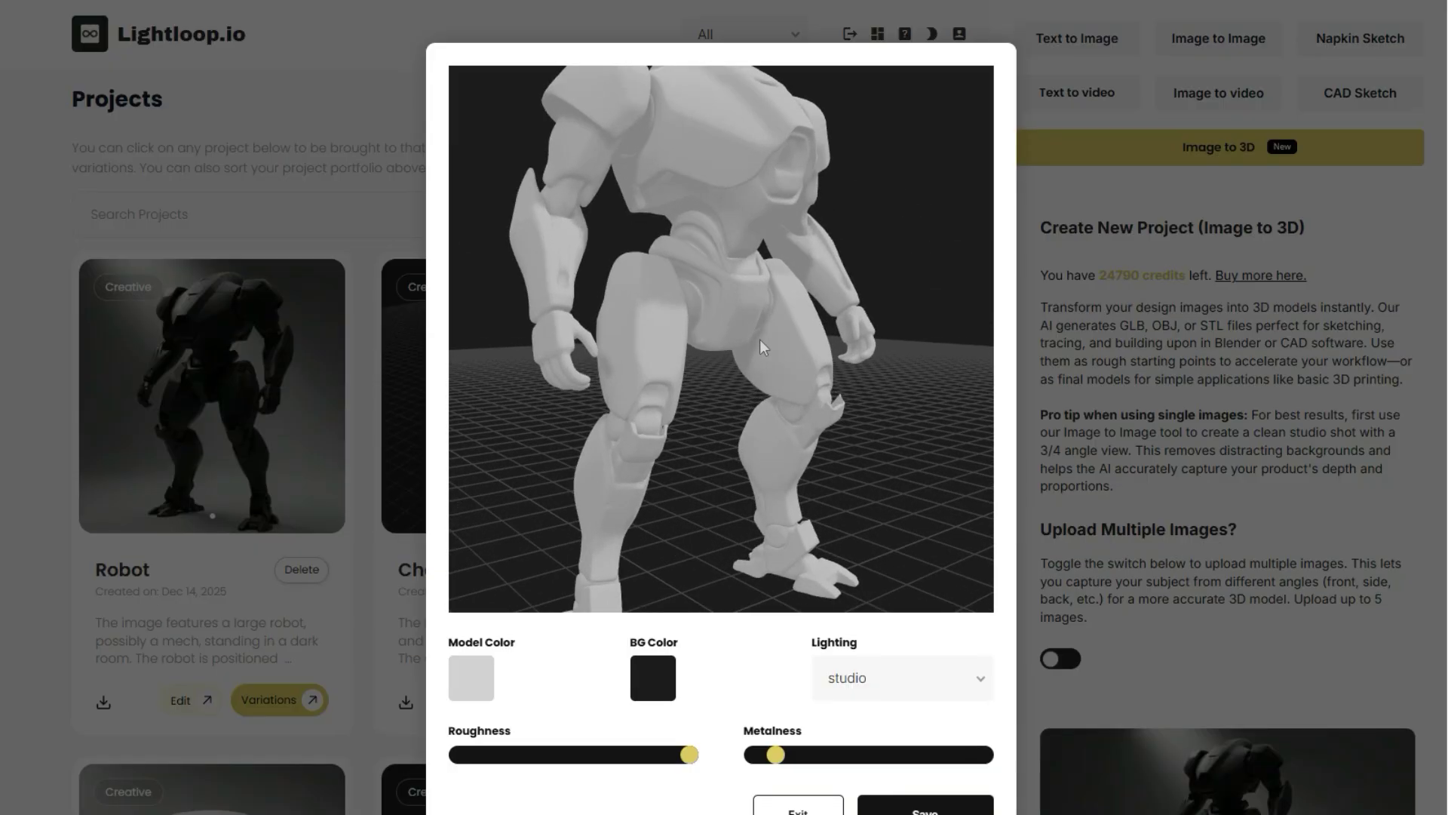
pyautogui.scroll(-5, 759, 340)
pyautogui.moveTo(745, 283); pyautogui.dragTo(738, 320)
pyautogui.scroll(-5, 738, 315)
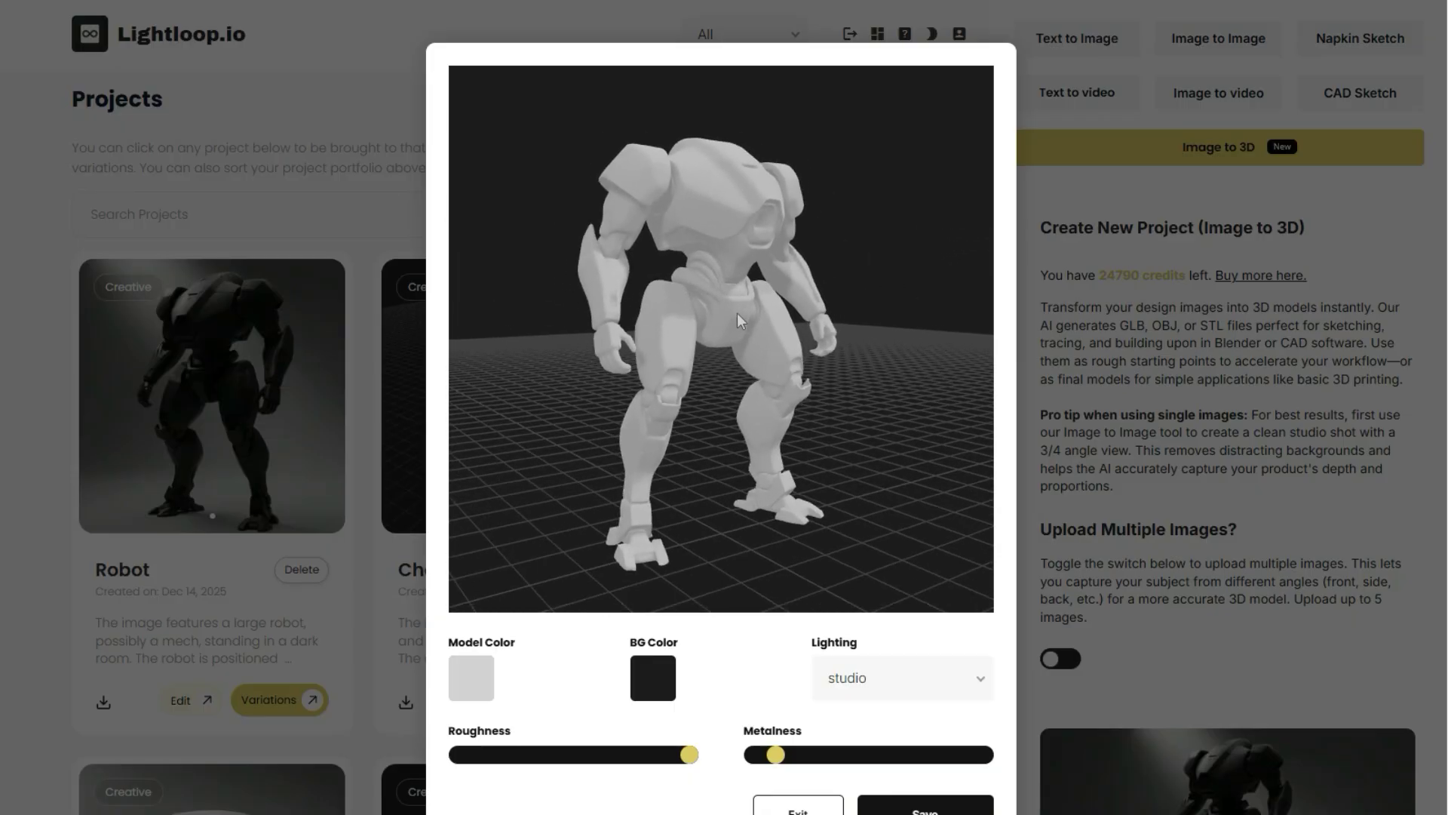
pyautogui.moveTo(726, 406)
pyautogui.mouseDown()
pyautogui.moveTo(605, 405)
pyautogui.moveTo(768, 397)
pyautogui.moveTo(724, 402)
pyautogui.mouseUp()
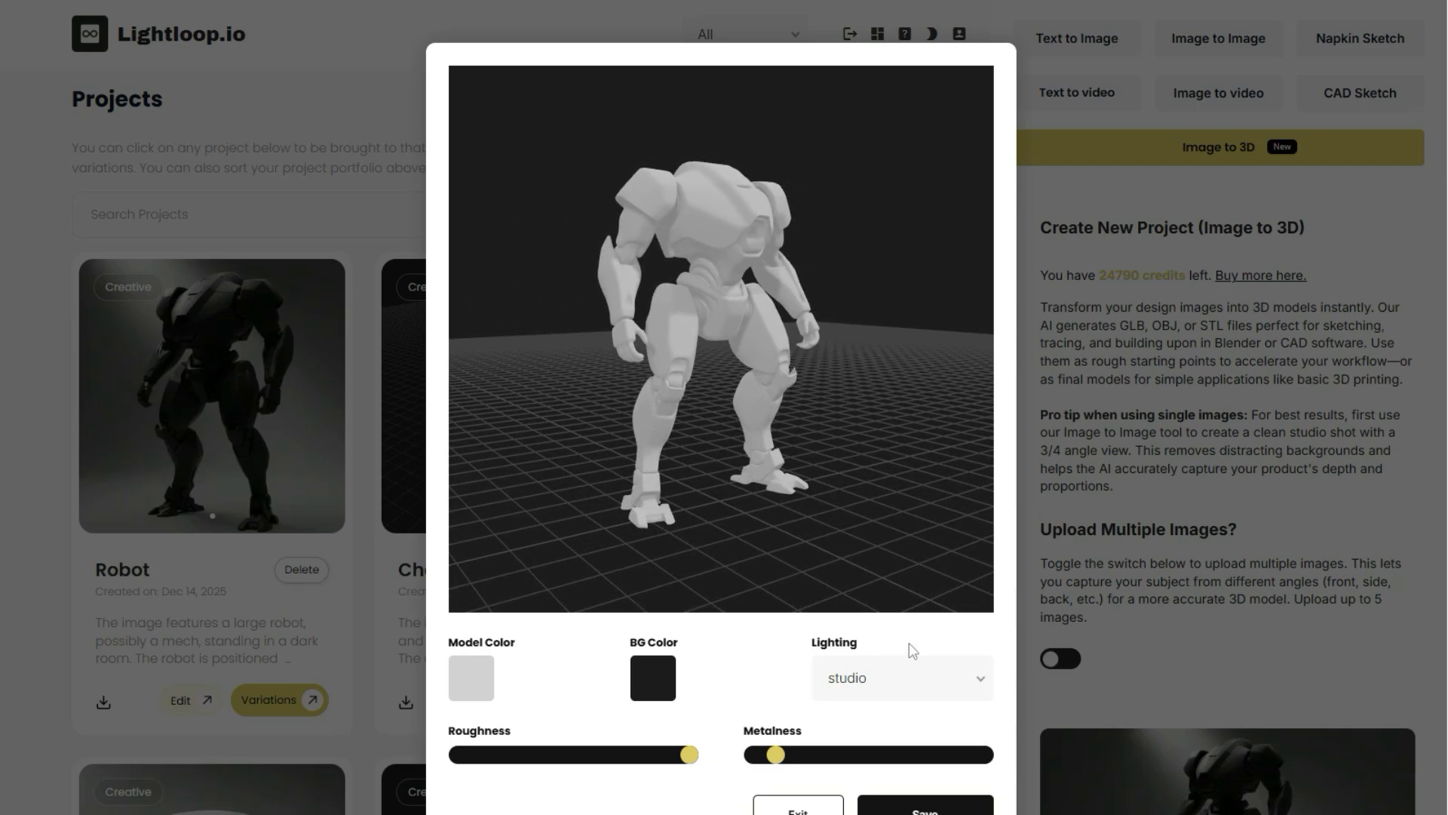
# Save the robot model's viewer settings and orbit the 3D Chair model.
pyautogui.click(927, 807)
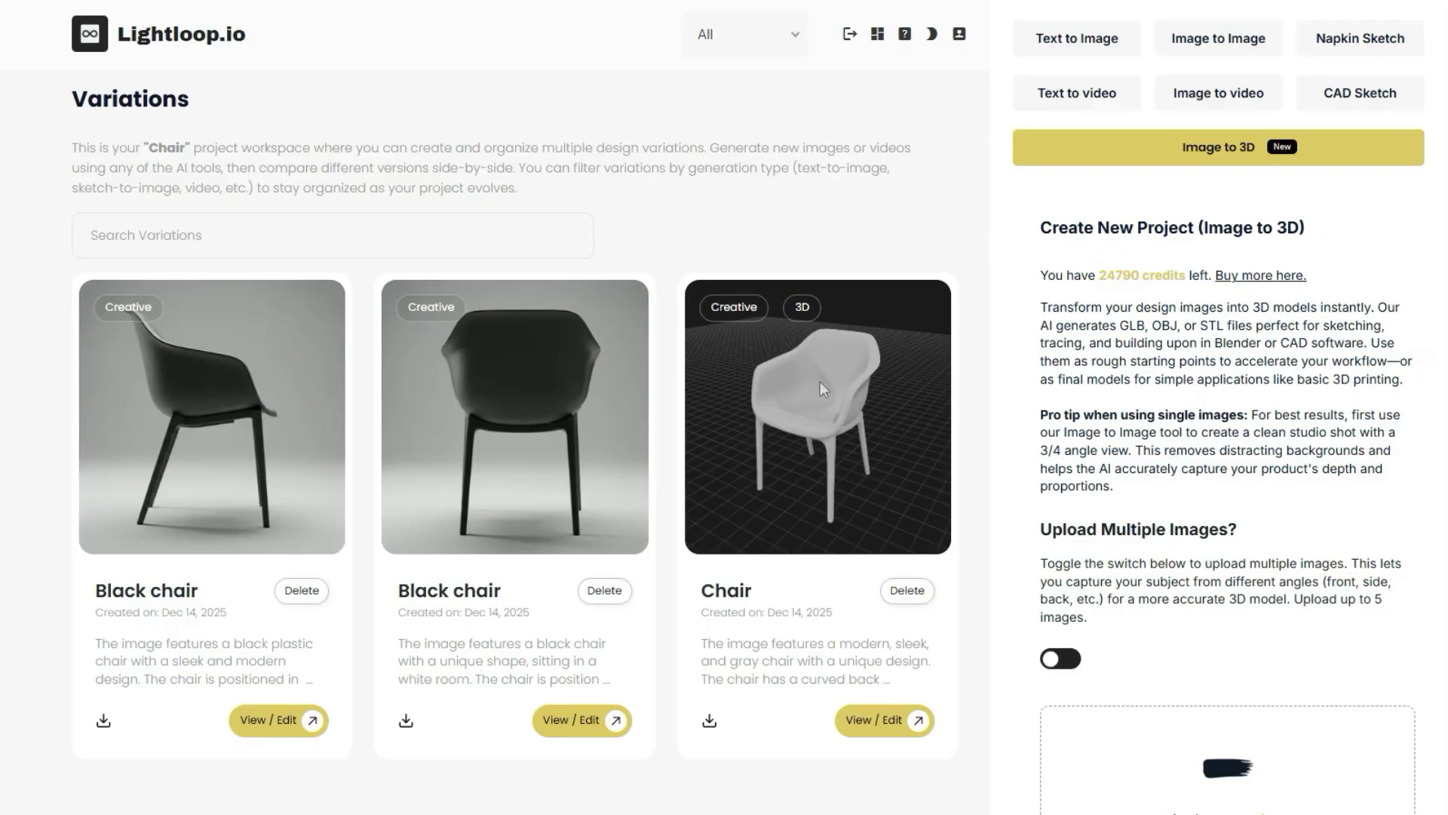
pyautogui.click(821, 382)
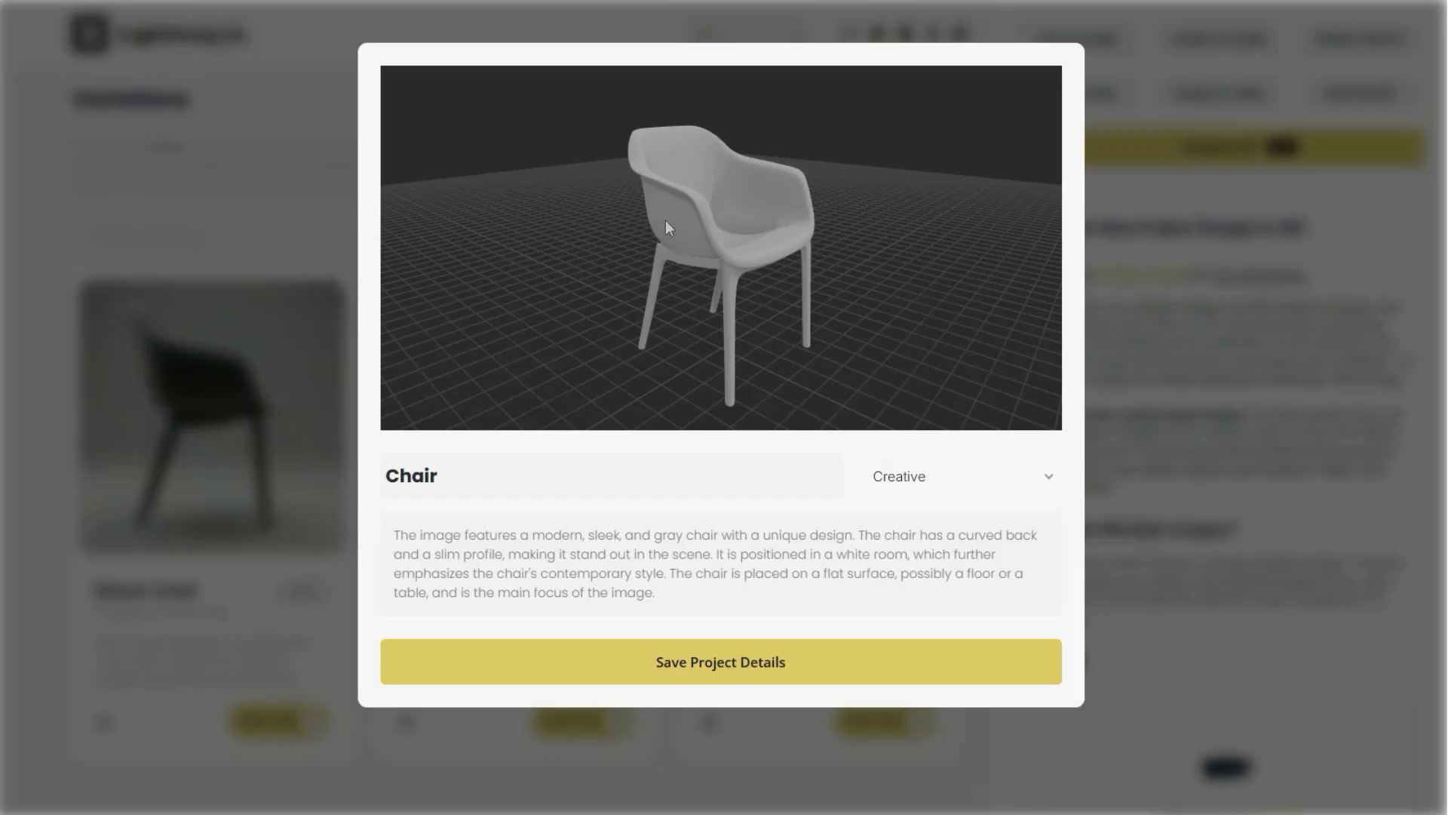
pyautogui.moveTo(666, 220); pyautogui.dragTo(742, 183)
# Close the Chair viewer and turn on Upload Multiple Images.
pyautogui.click(1150, 90)
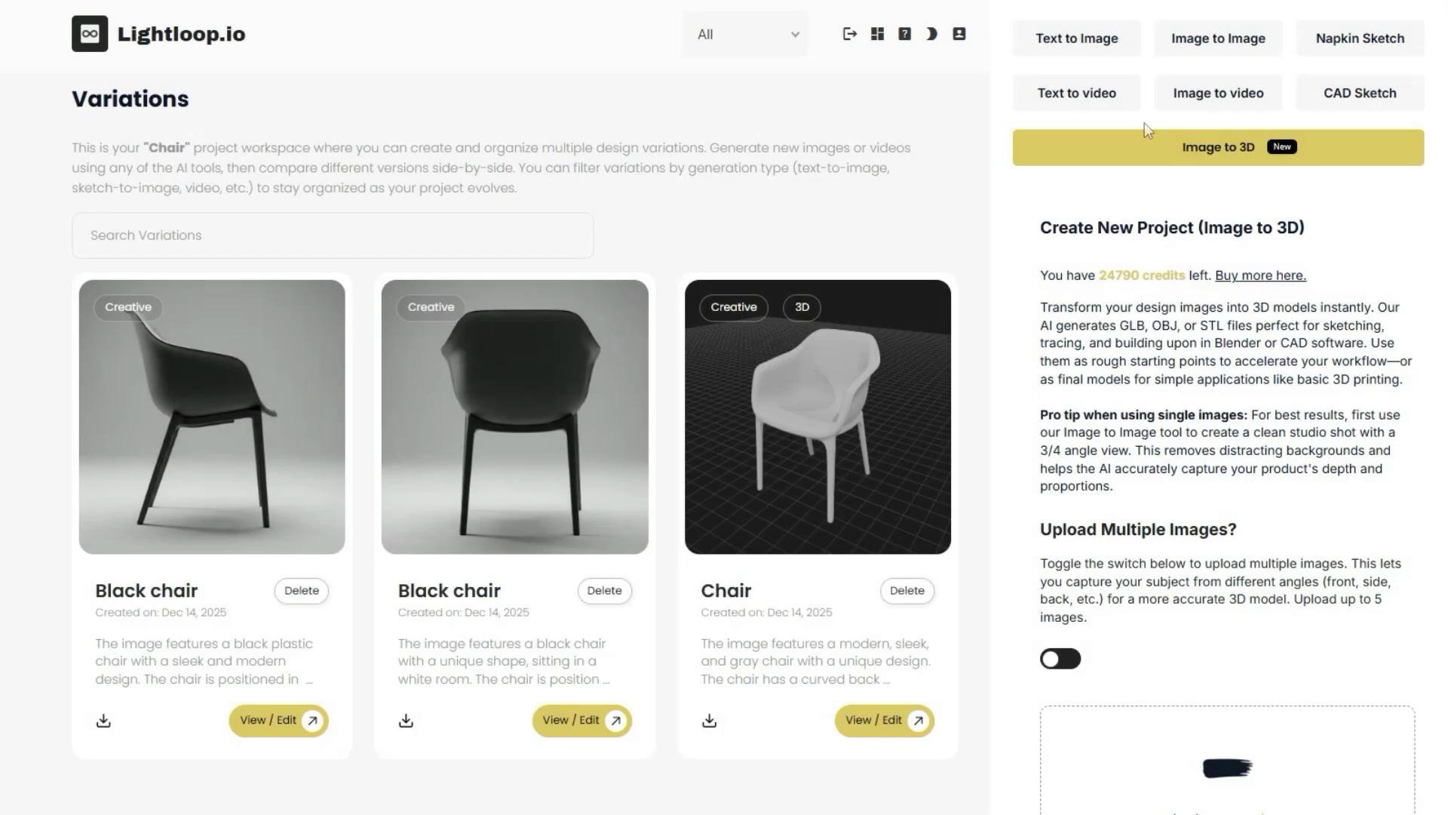
pyautogui.scroll(-5, 1070, 331)
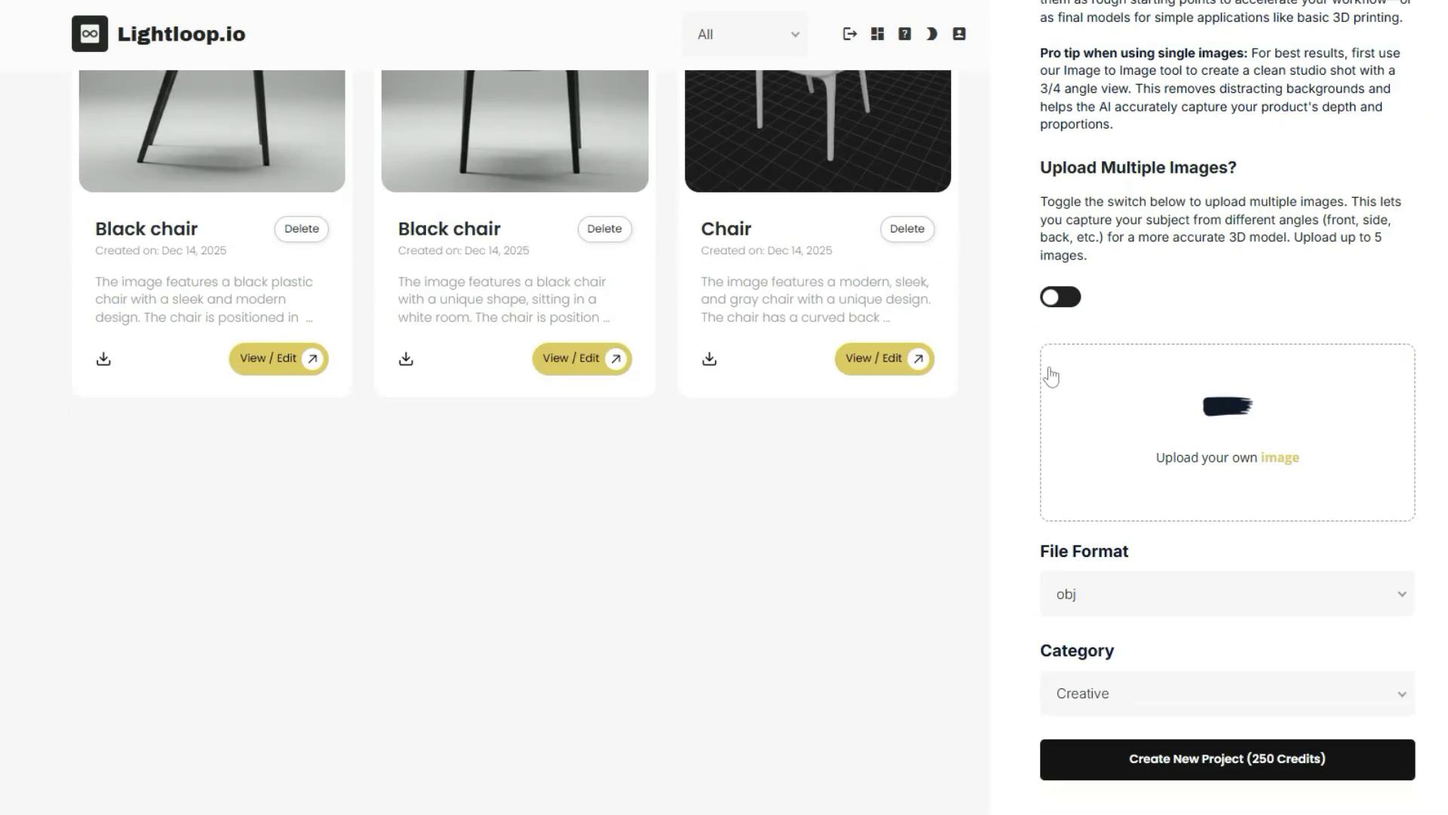
pyautogui.click(1062, 296)
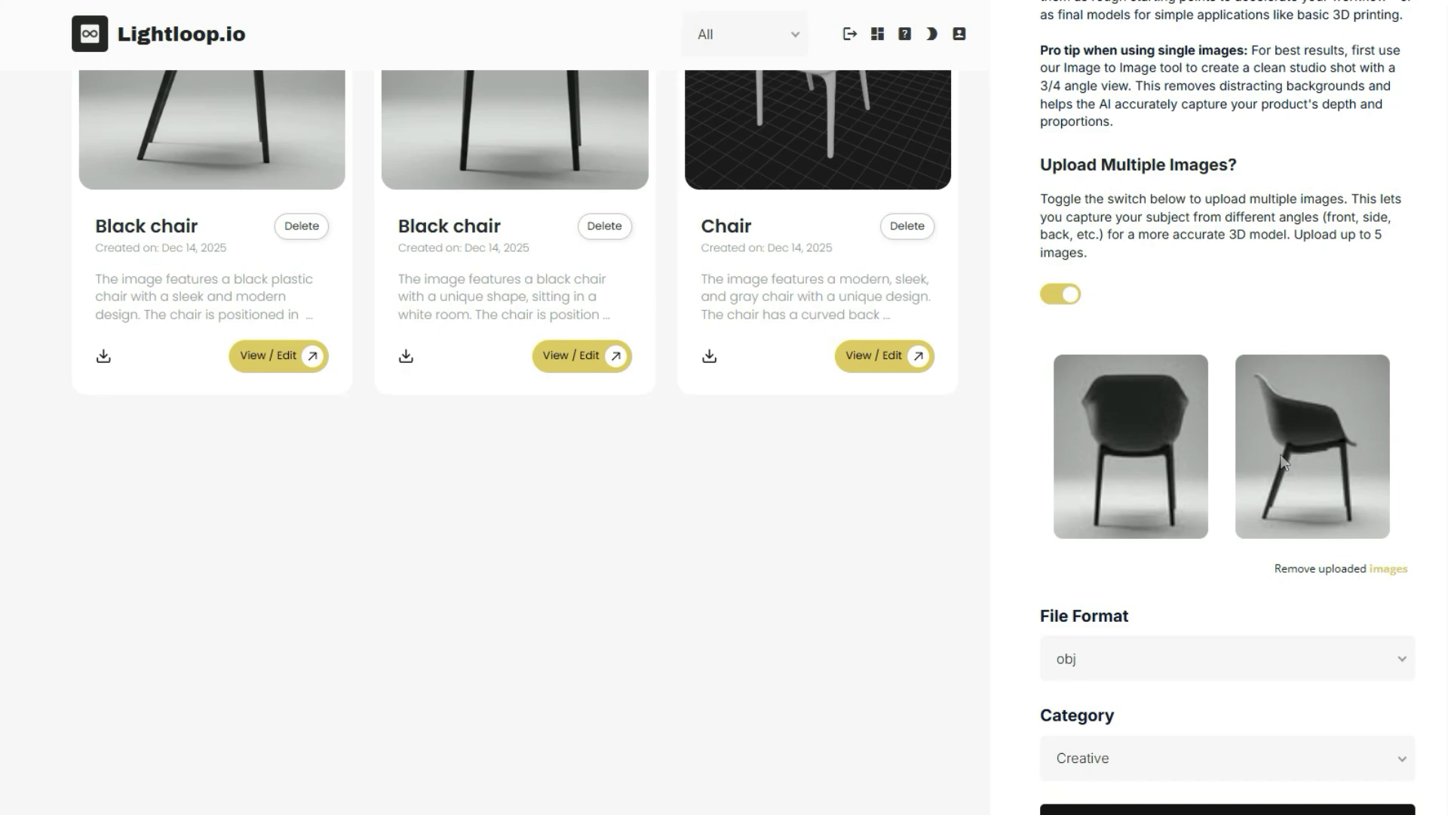
pyautogui.scroll(5, 1283, 461)
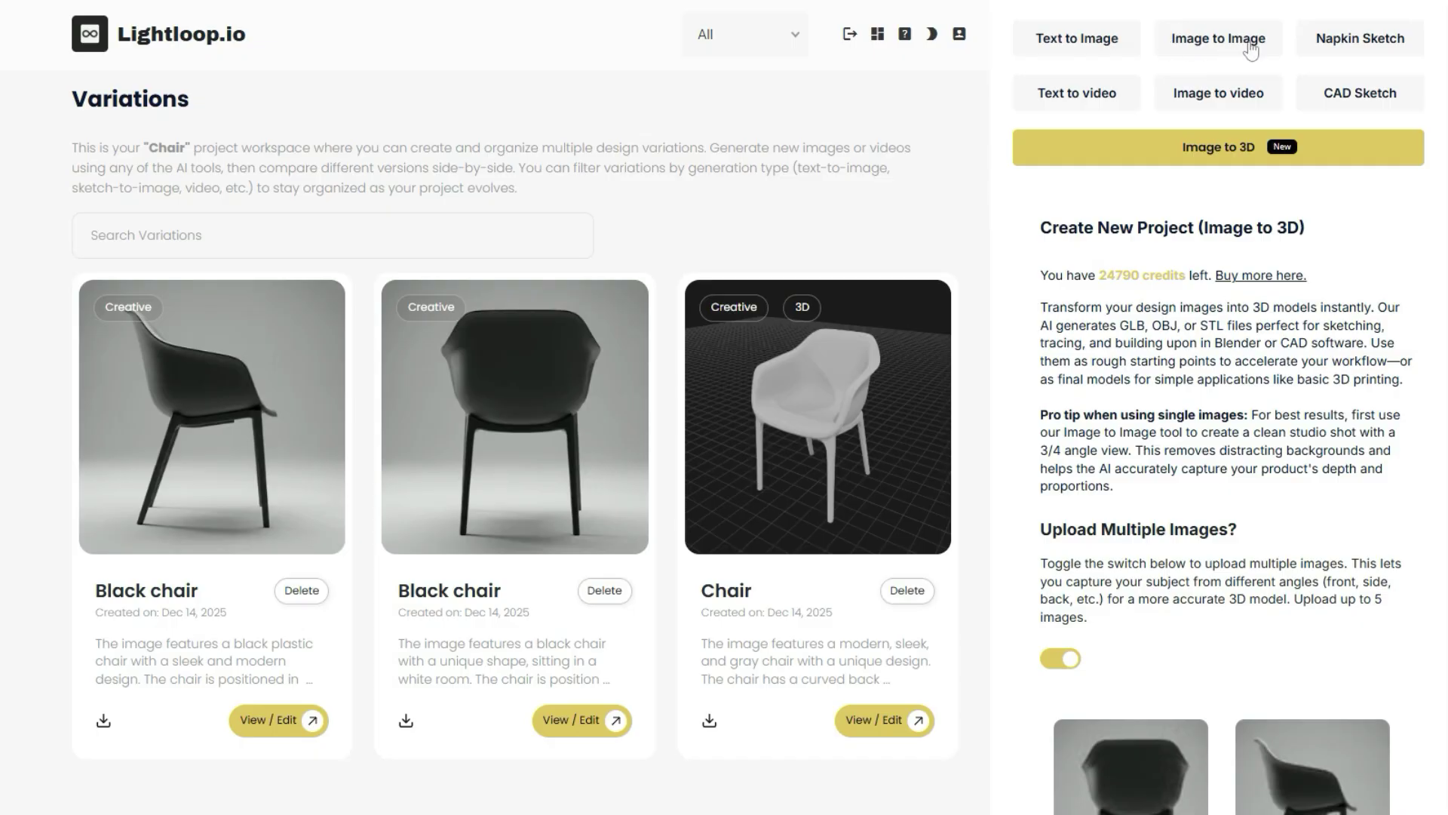
pyautogui.click(1210, 46)
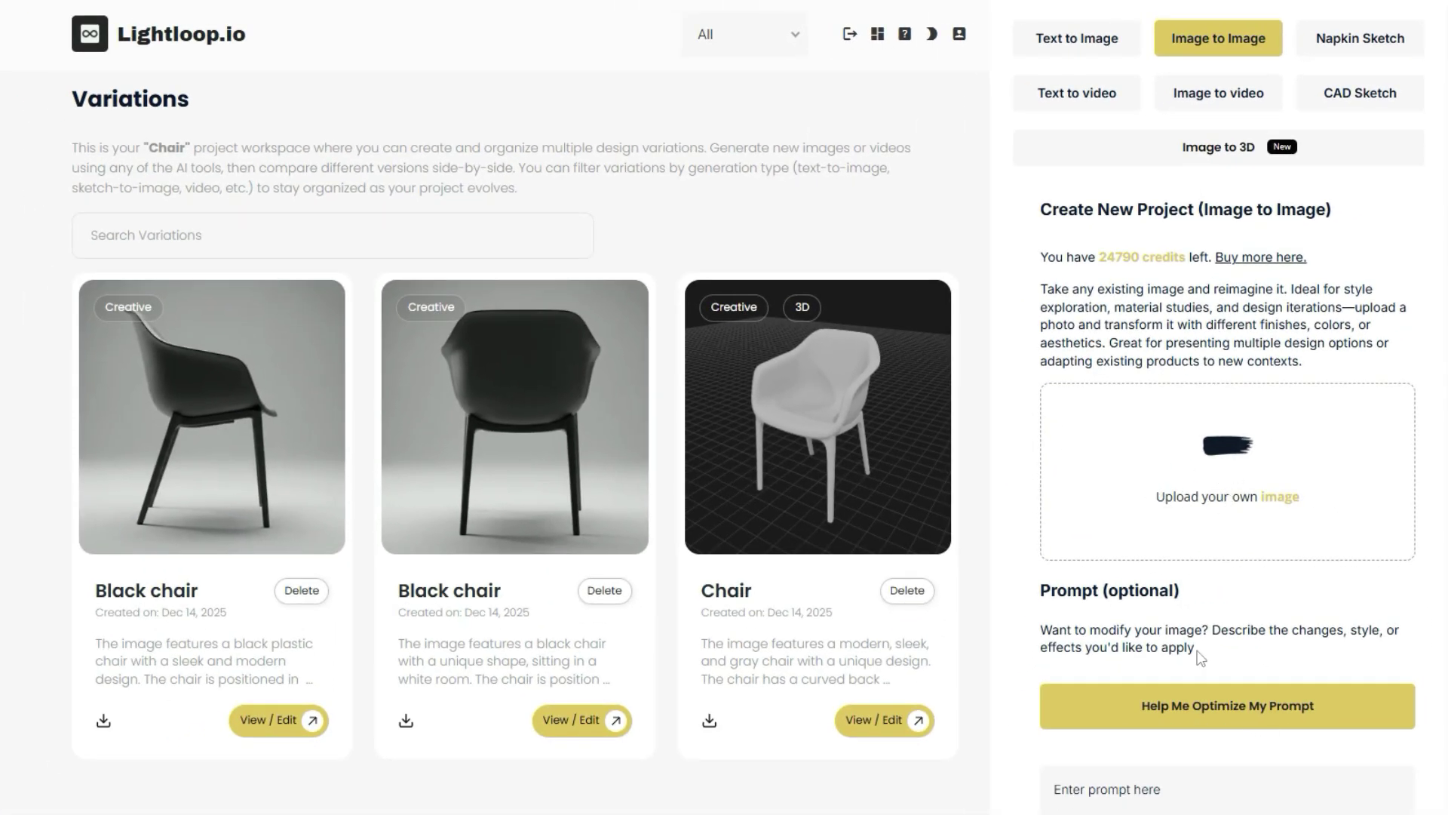
pyautogui.scroll(-6, 1199, 658)
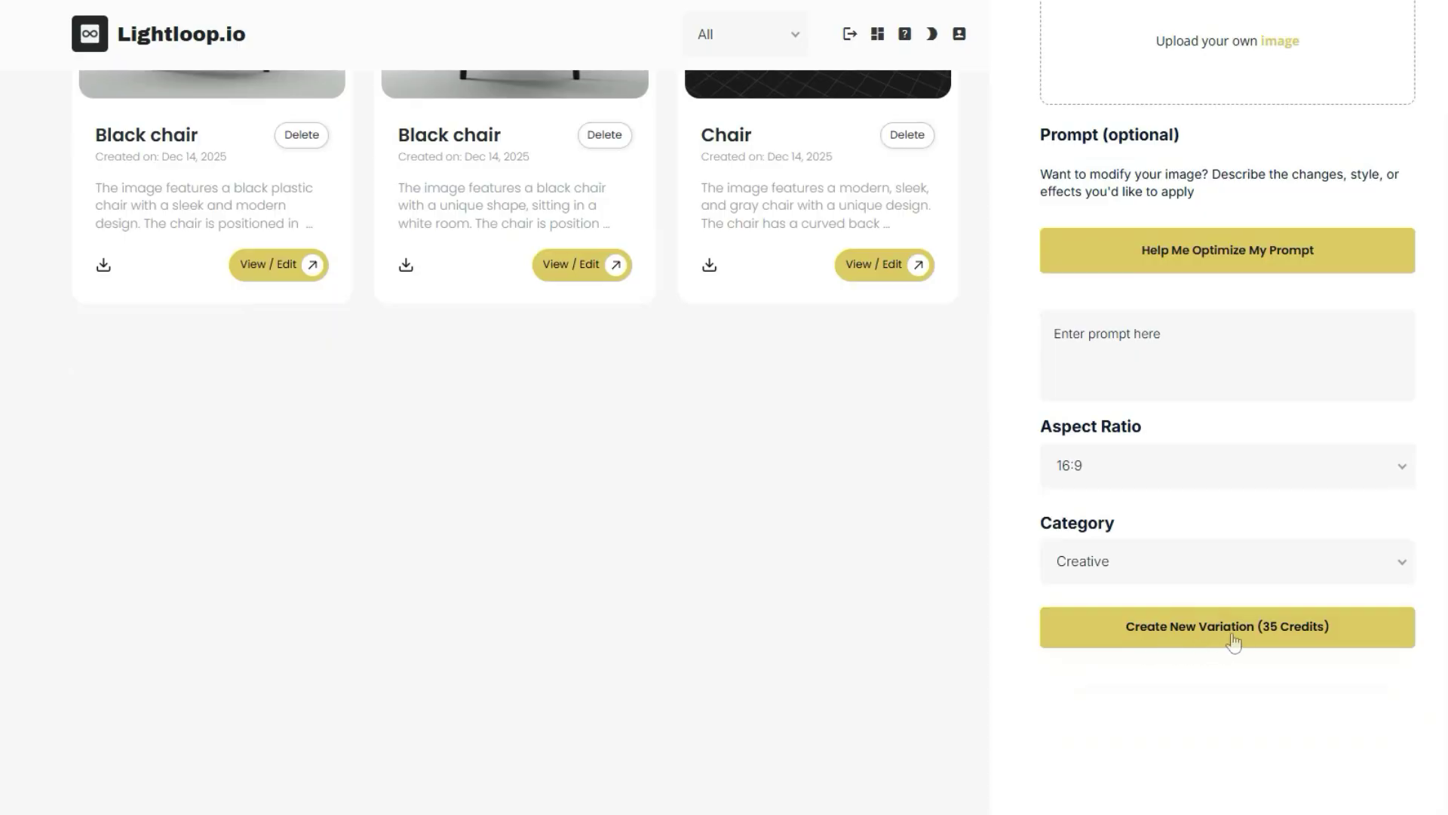
pyautogui.scroll(6, 1233, 641)
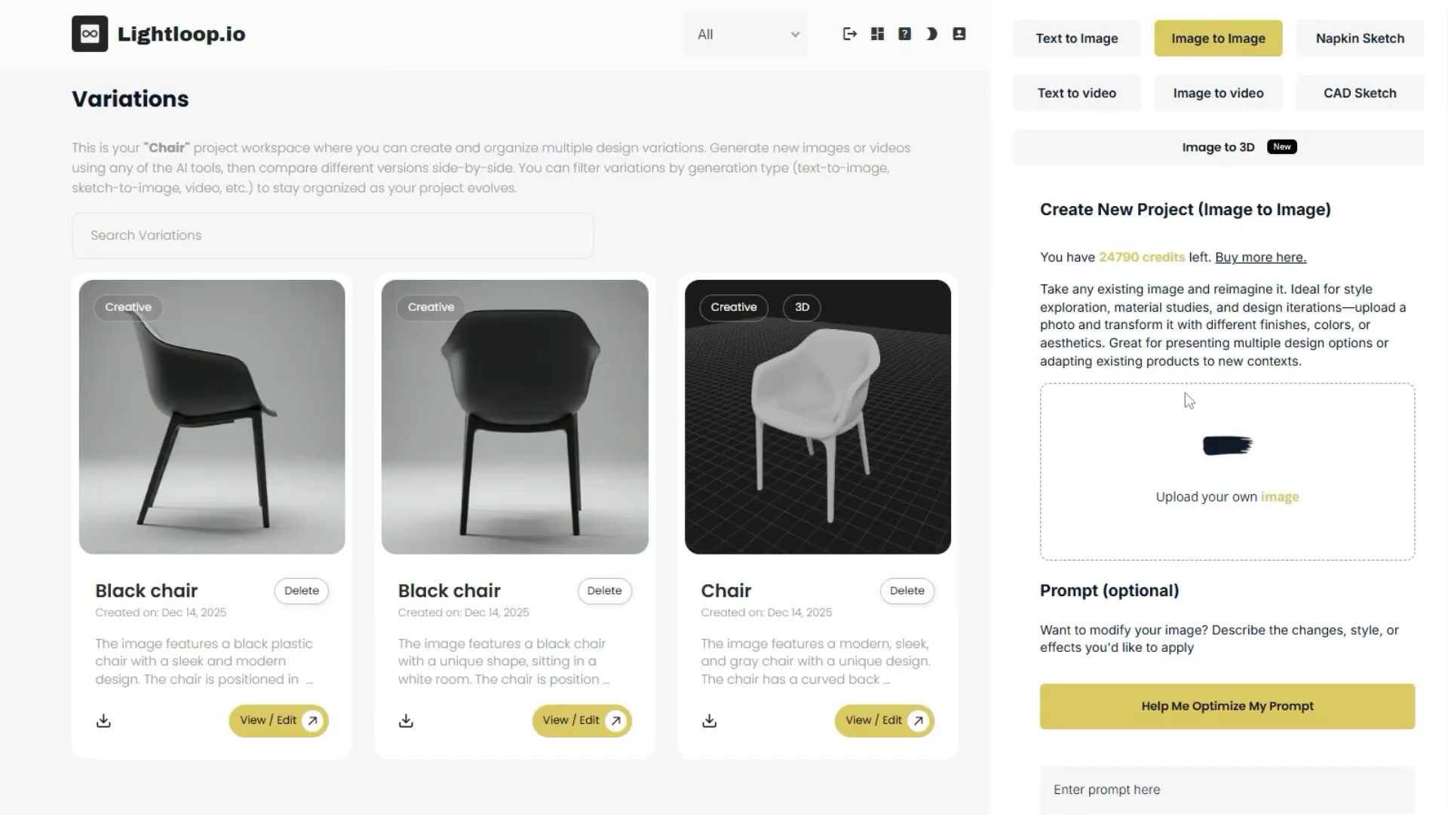
pyautogui.click(1180, 161)
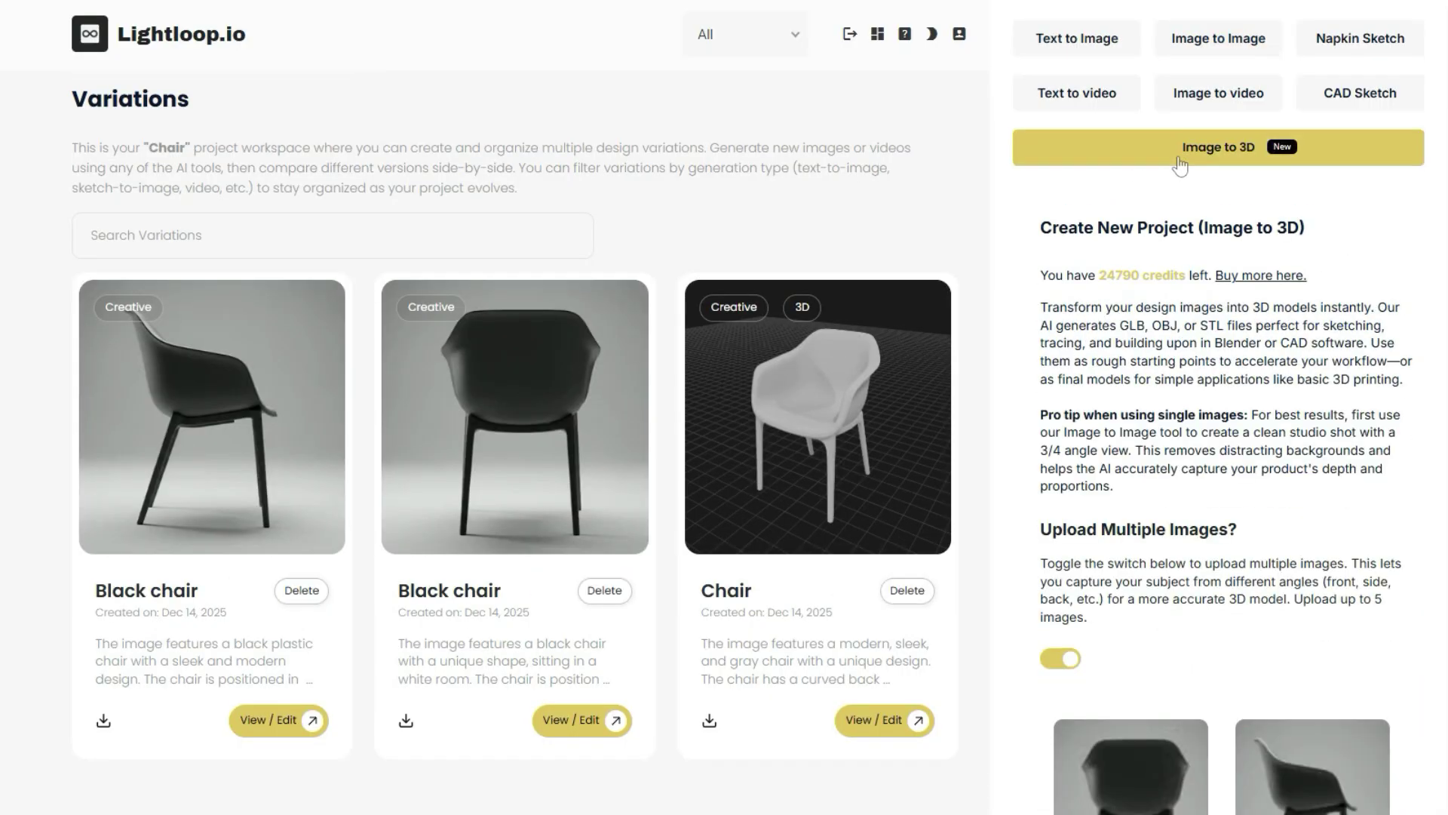
# Set the multi-image project's File Format to obj, leaving Category as Creative.
pyautogui.scroll(-5, 1142, 178)
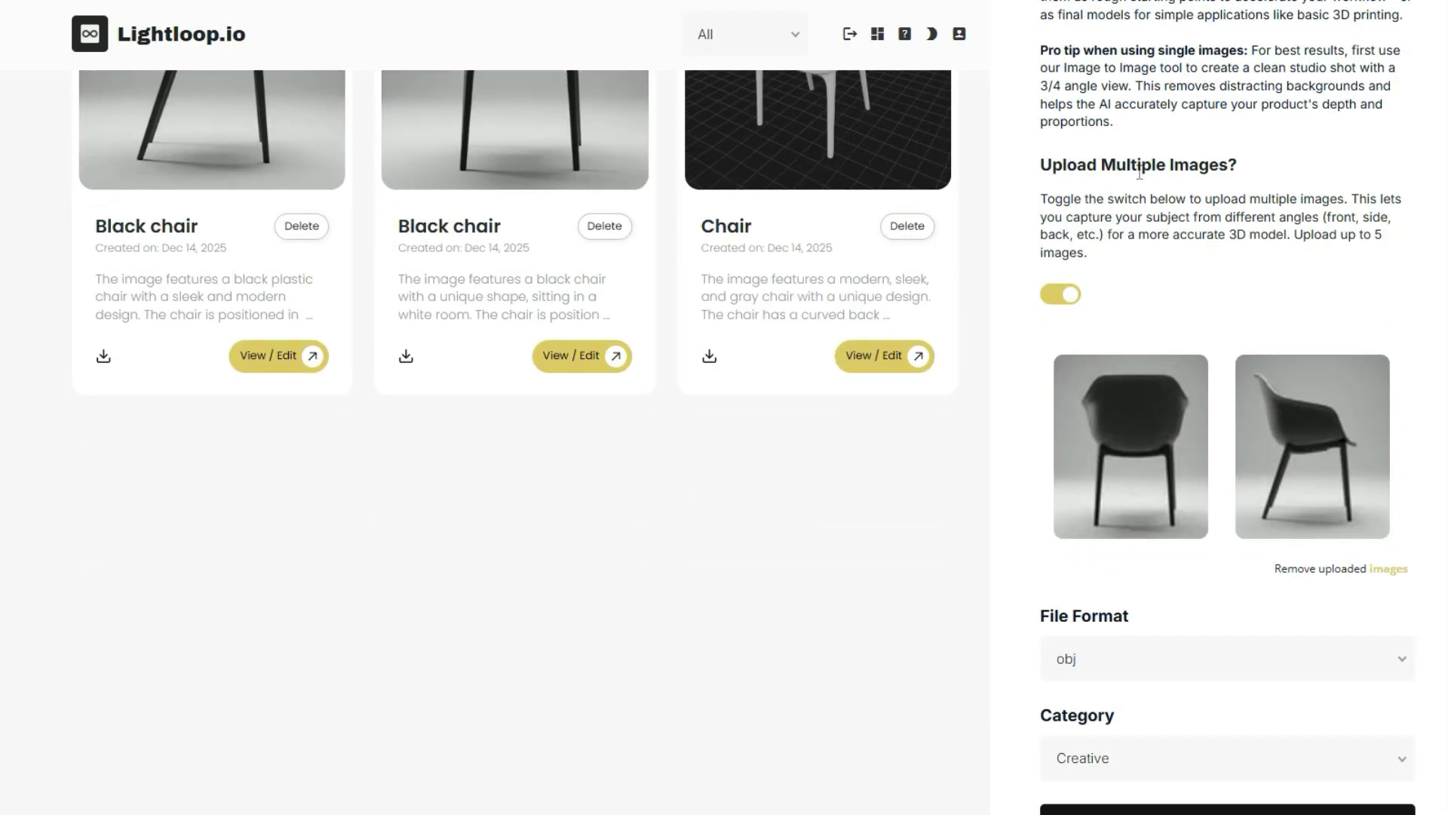
pyautogui.scroll(5, 1140, 173)
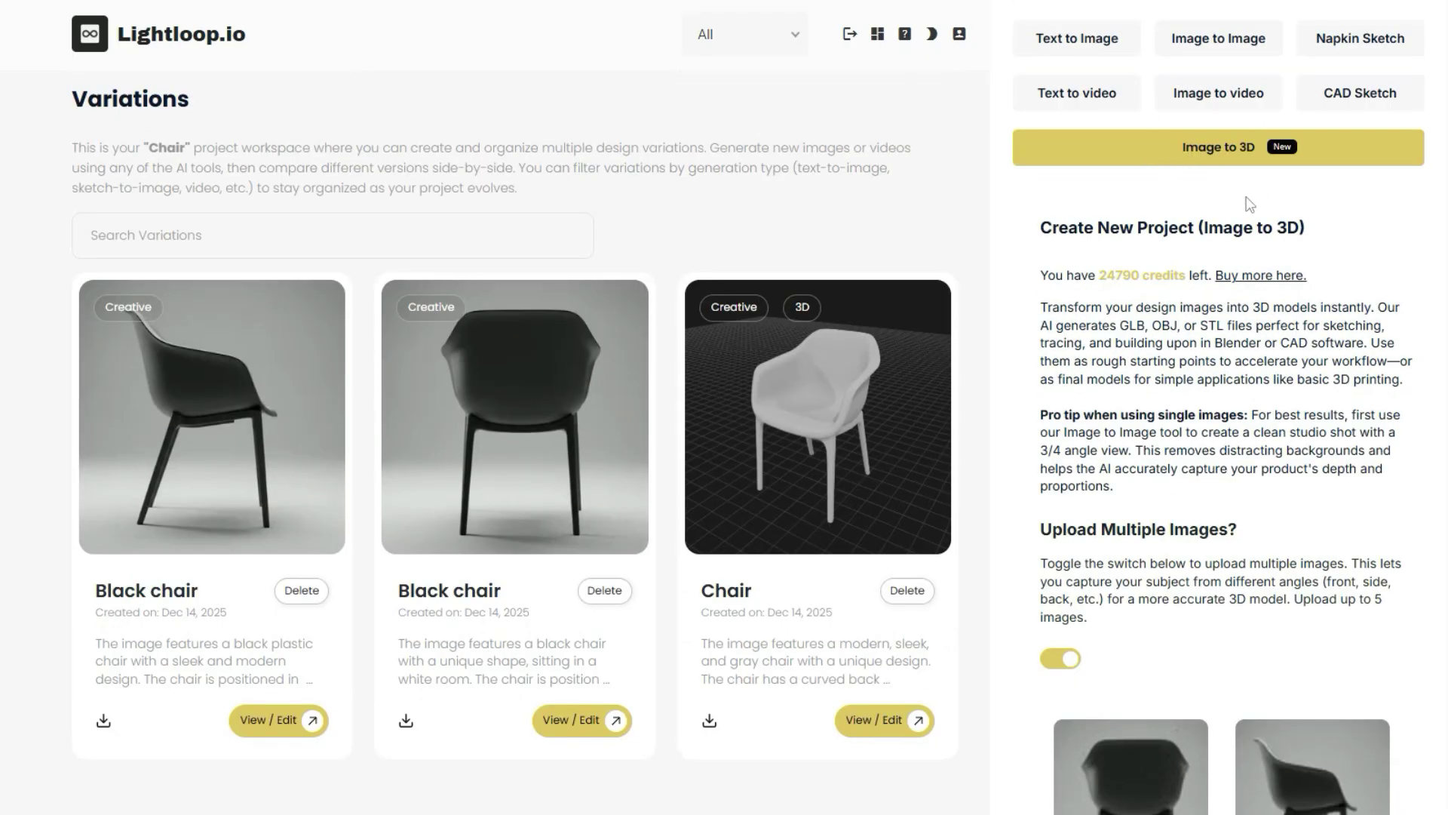
pyautogui.scroll(-9, 1207, 226)
pyautogui.click(1135, 390)
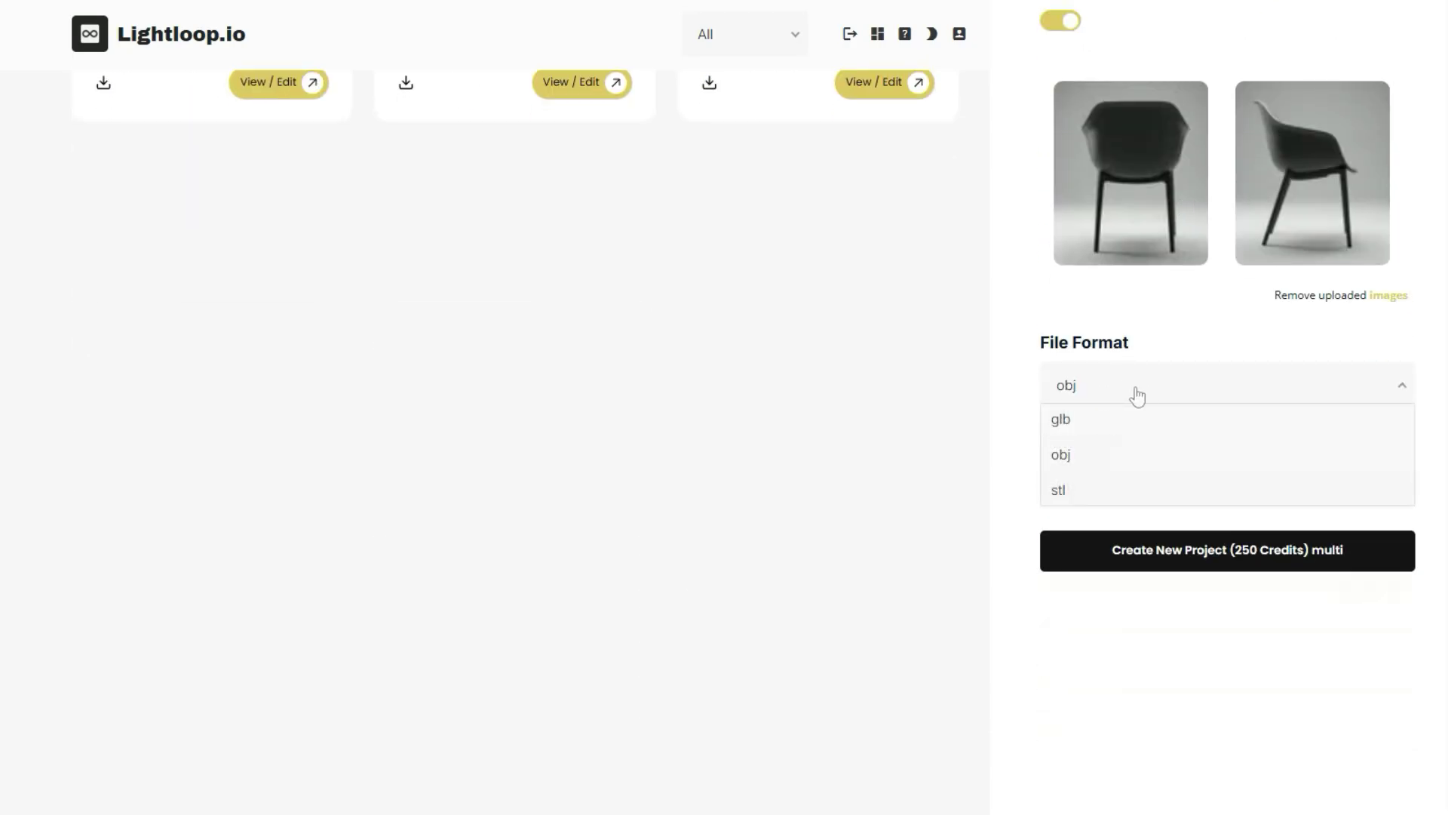
pyautogui.click(1083, 459)
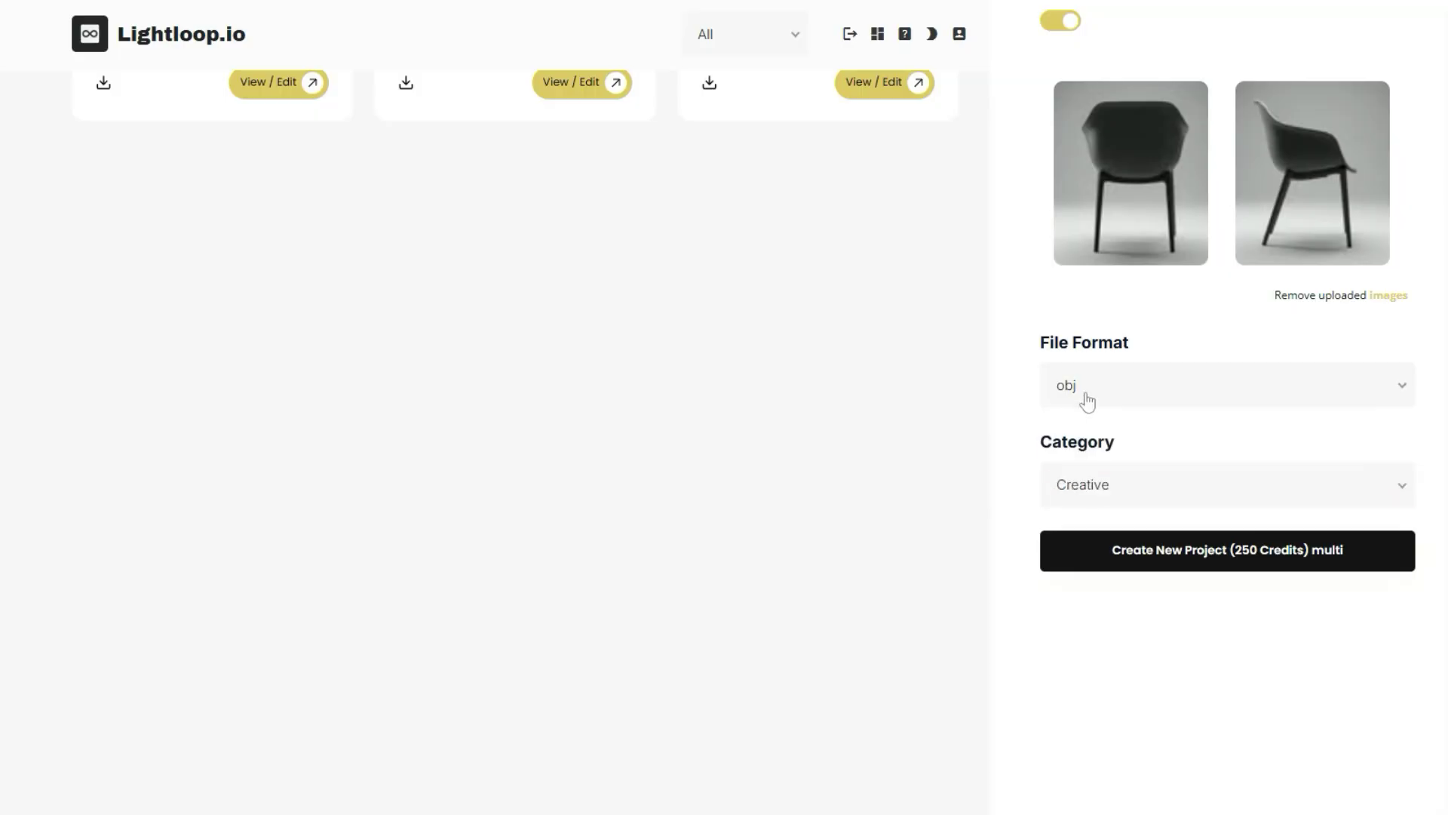
pyautogui.click(1101, 396)
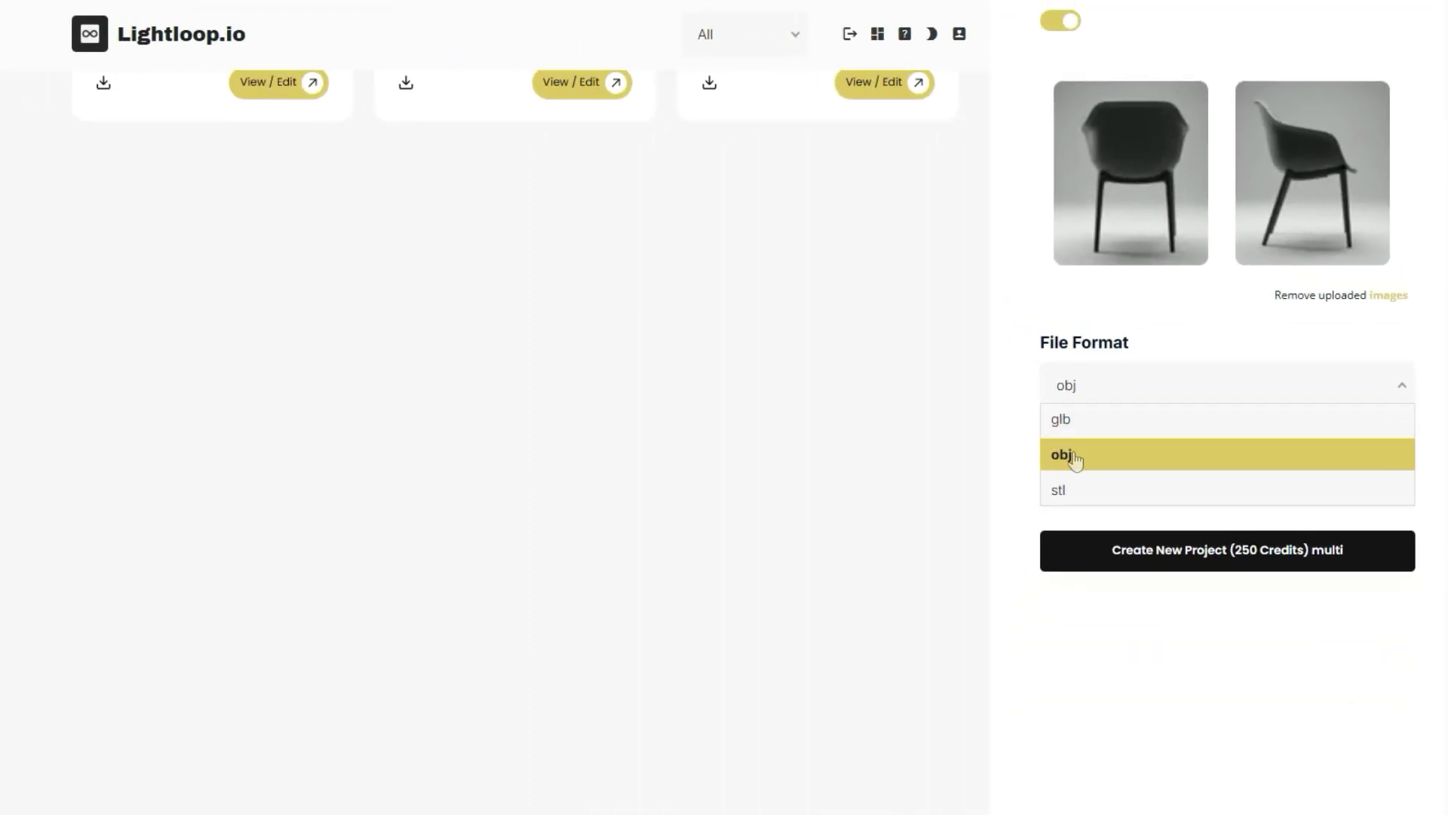
pyautogui.click(1126, 459)
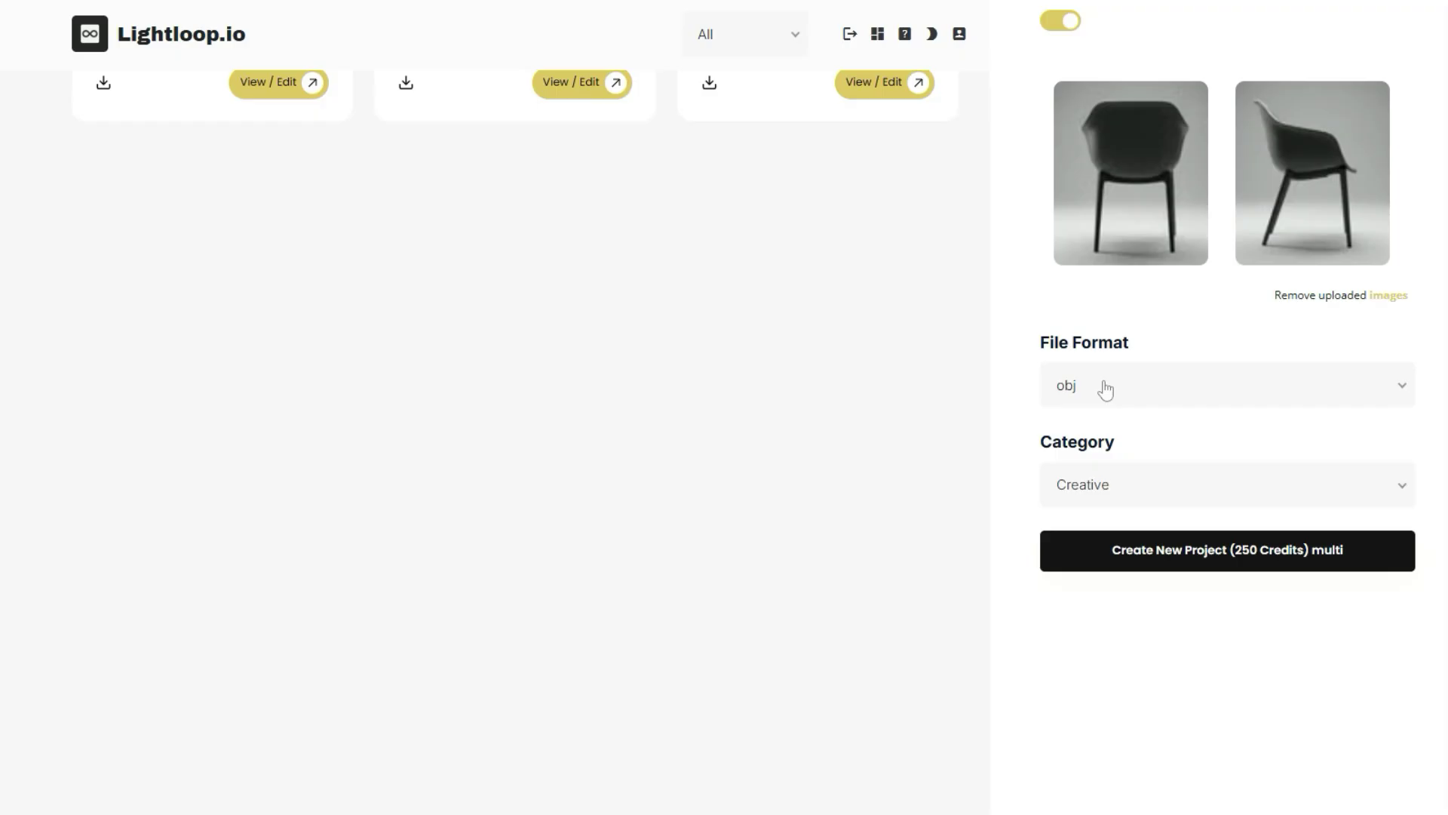
pyautogui.scroll(1, 1105, 389)
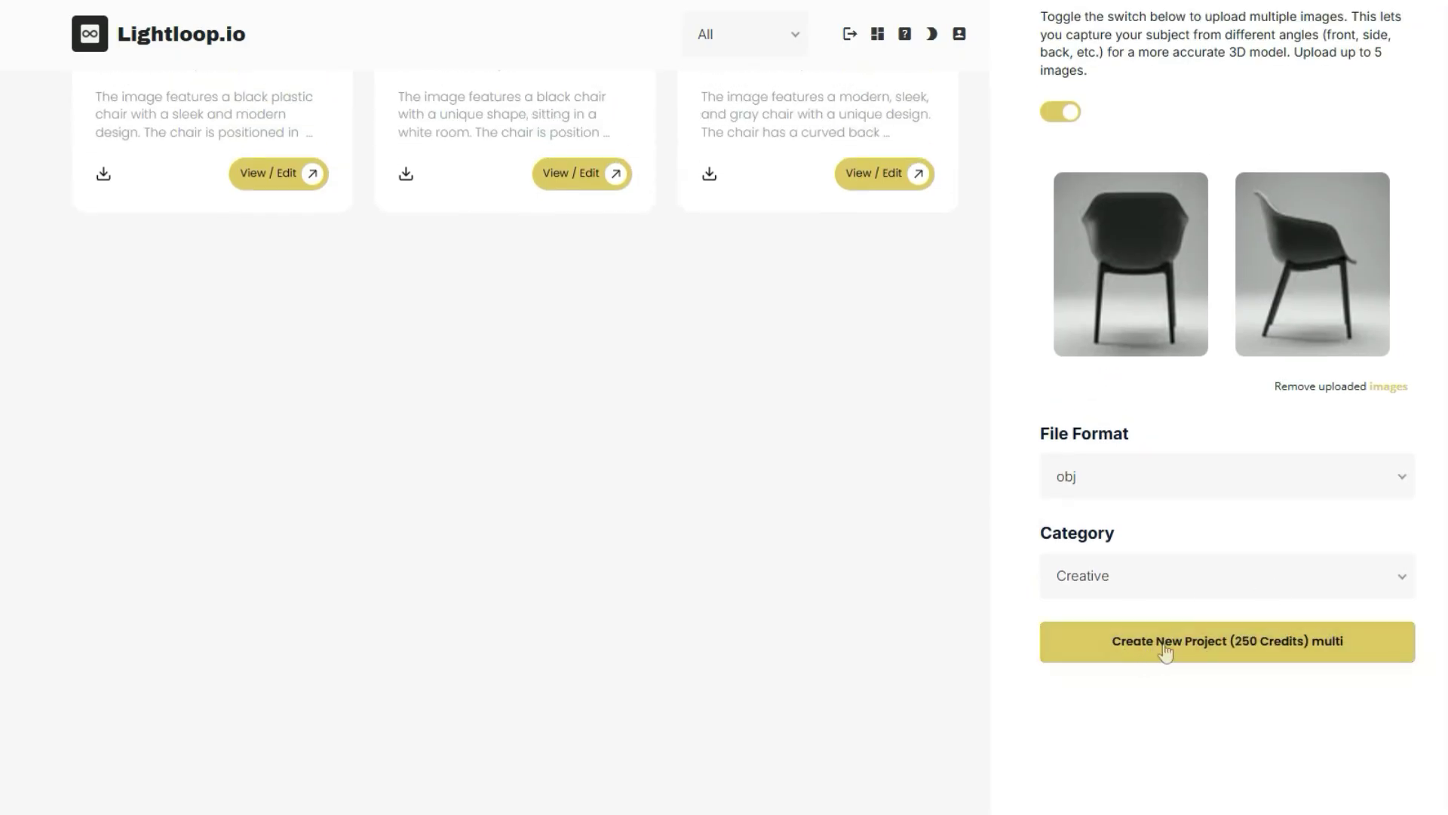
pyautogui.scroll(1, 1225, 547)
pyautogui.scroll(6, 1225, 547)
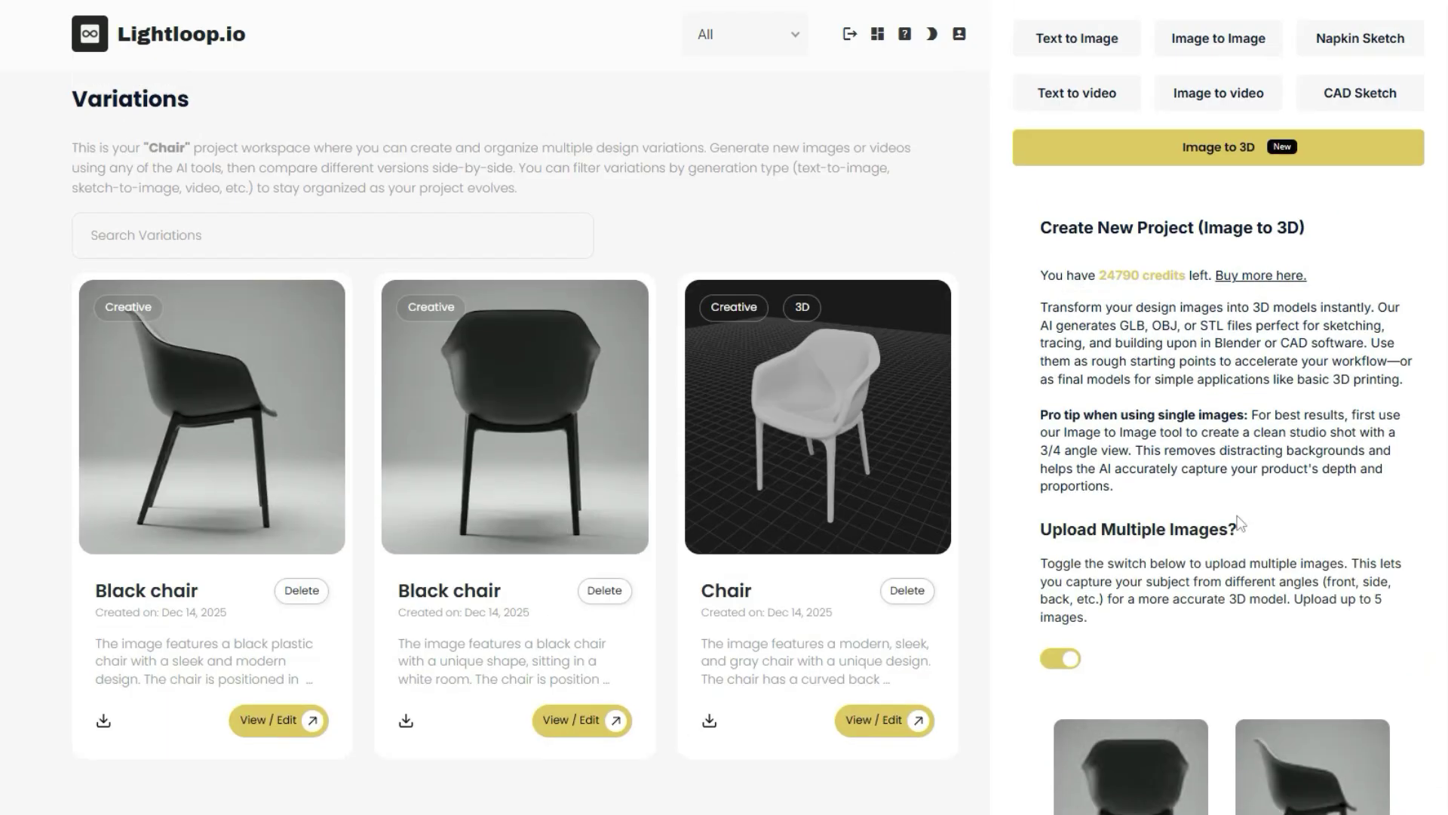
# Orbit the gray Chair model from back-left round to a close front view, zooming in and out.
pyautogui.click(815, 404)
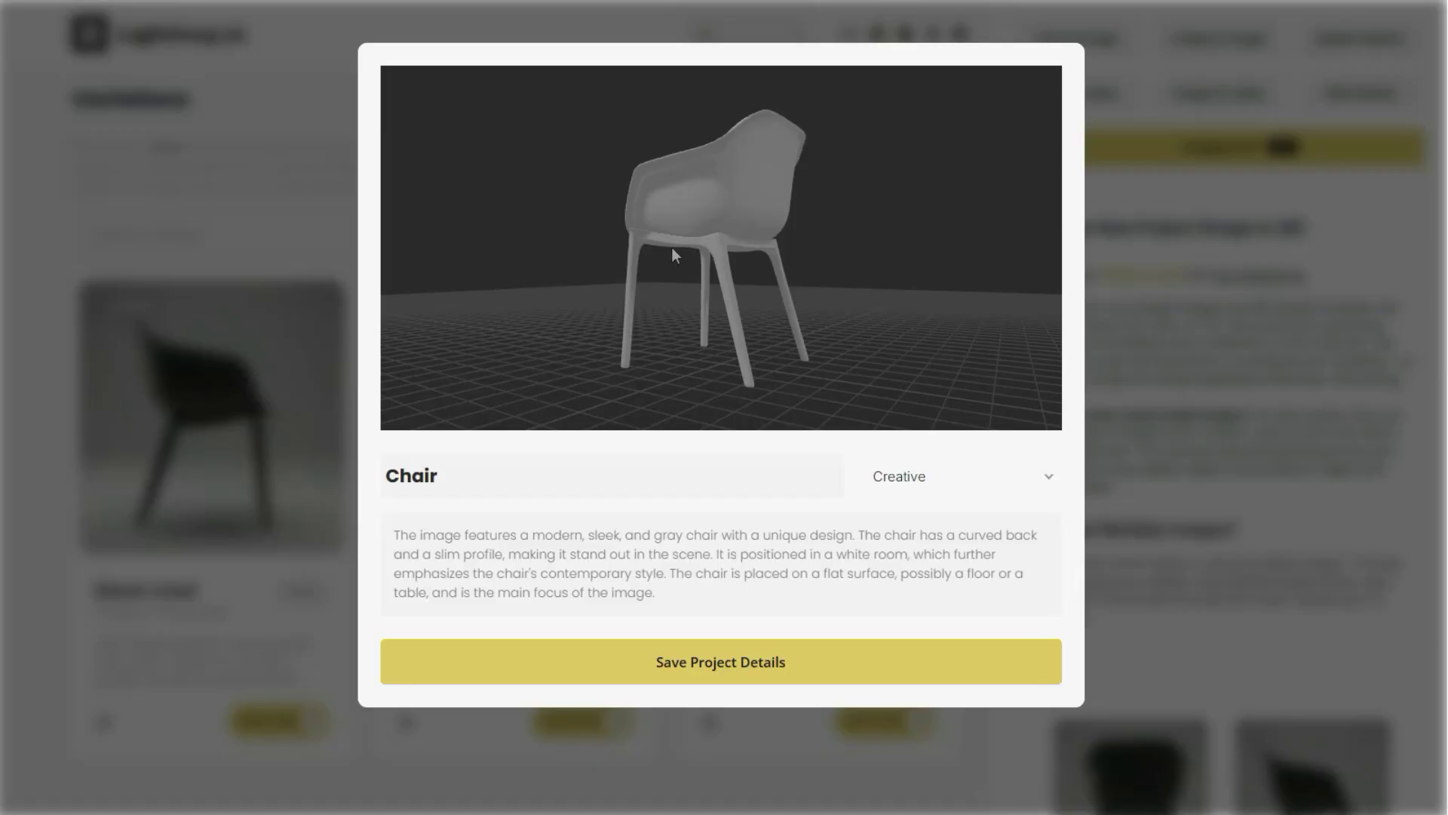
pyautogui.moveTo(672, 246); pyautogui.dragTo(700, 223)
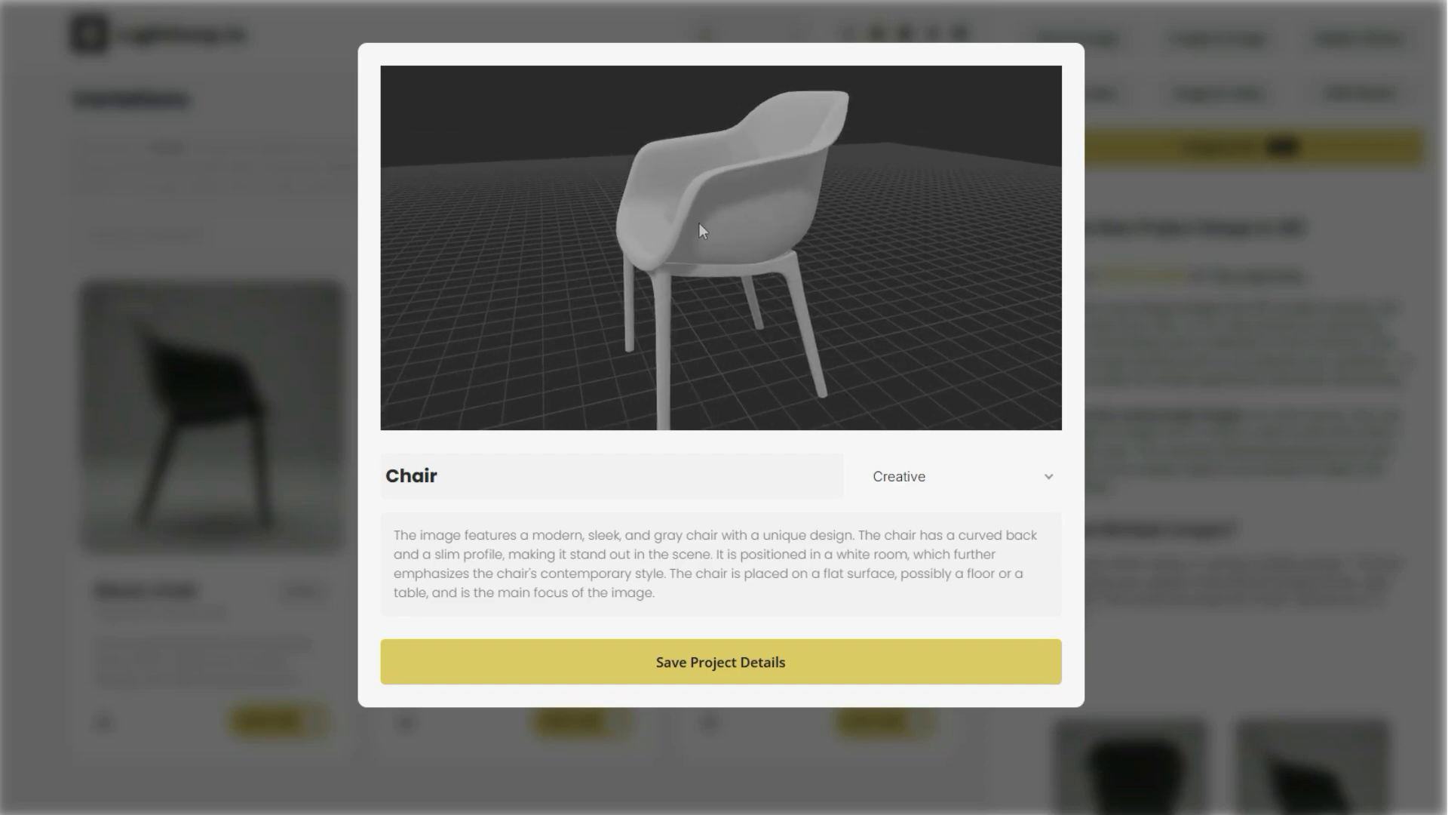
pyautogui.scroll(4, 690, 218)
pyautogui.scroll(-2, 679, 214)
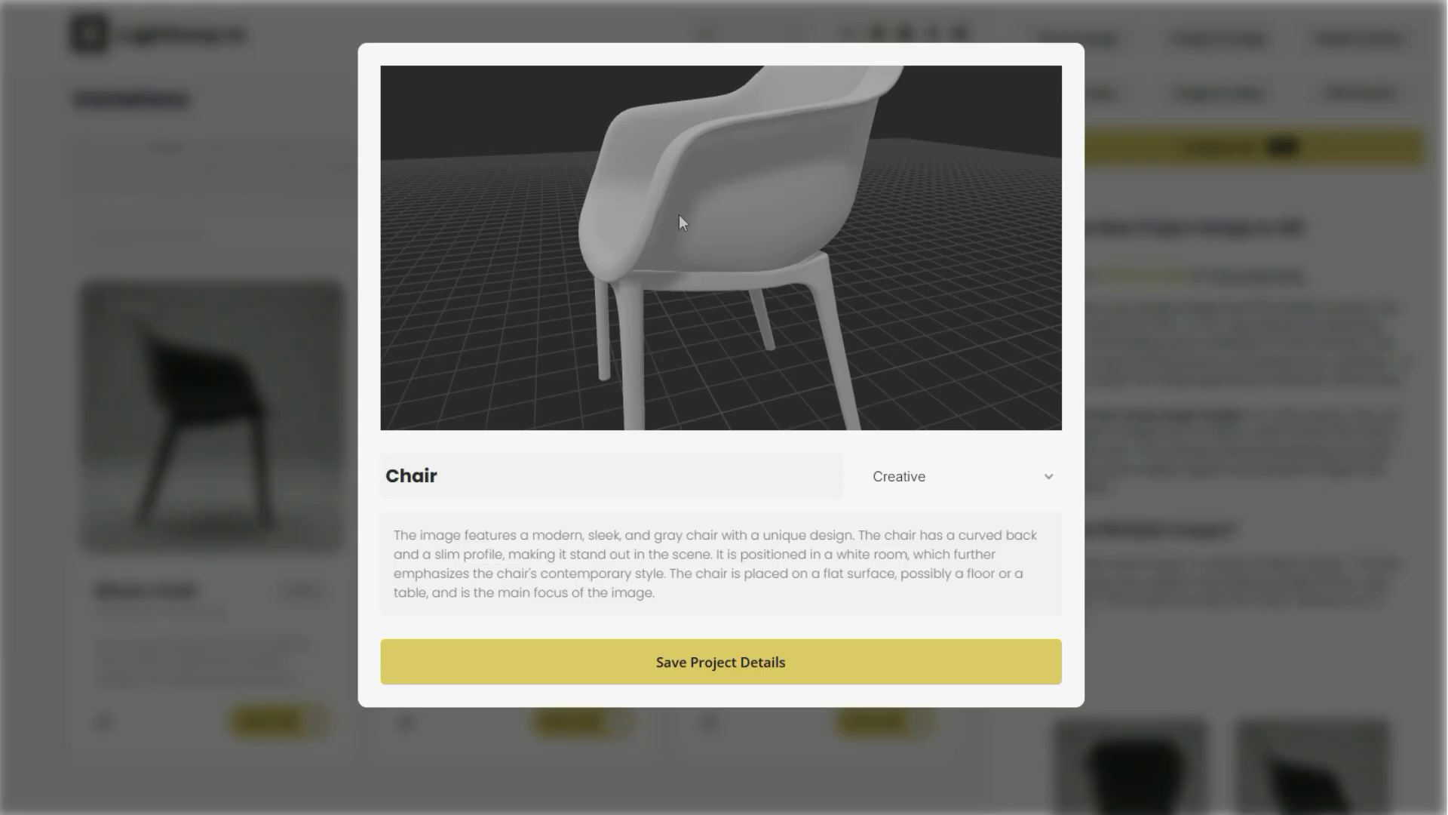
pyautogui.scroll(-2, 679, 214)
pyautogui.moveTo(667, 269); pyautogui.dragTo(788, 274)
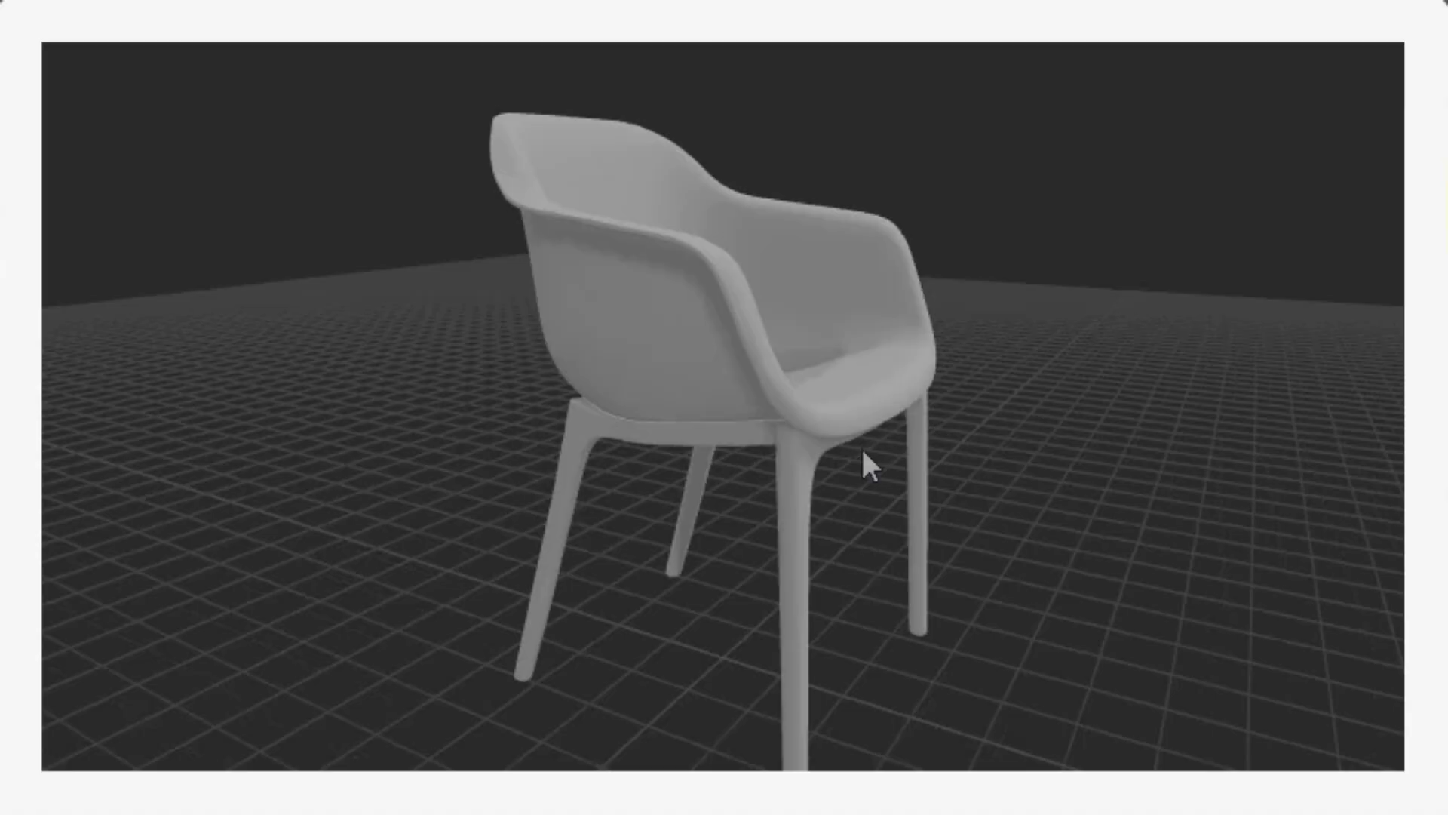
pyautogui.moveTo(842, 380); pyautogui.dragTo(644, 348)
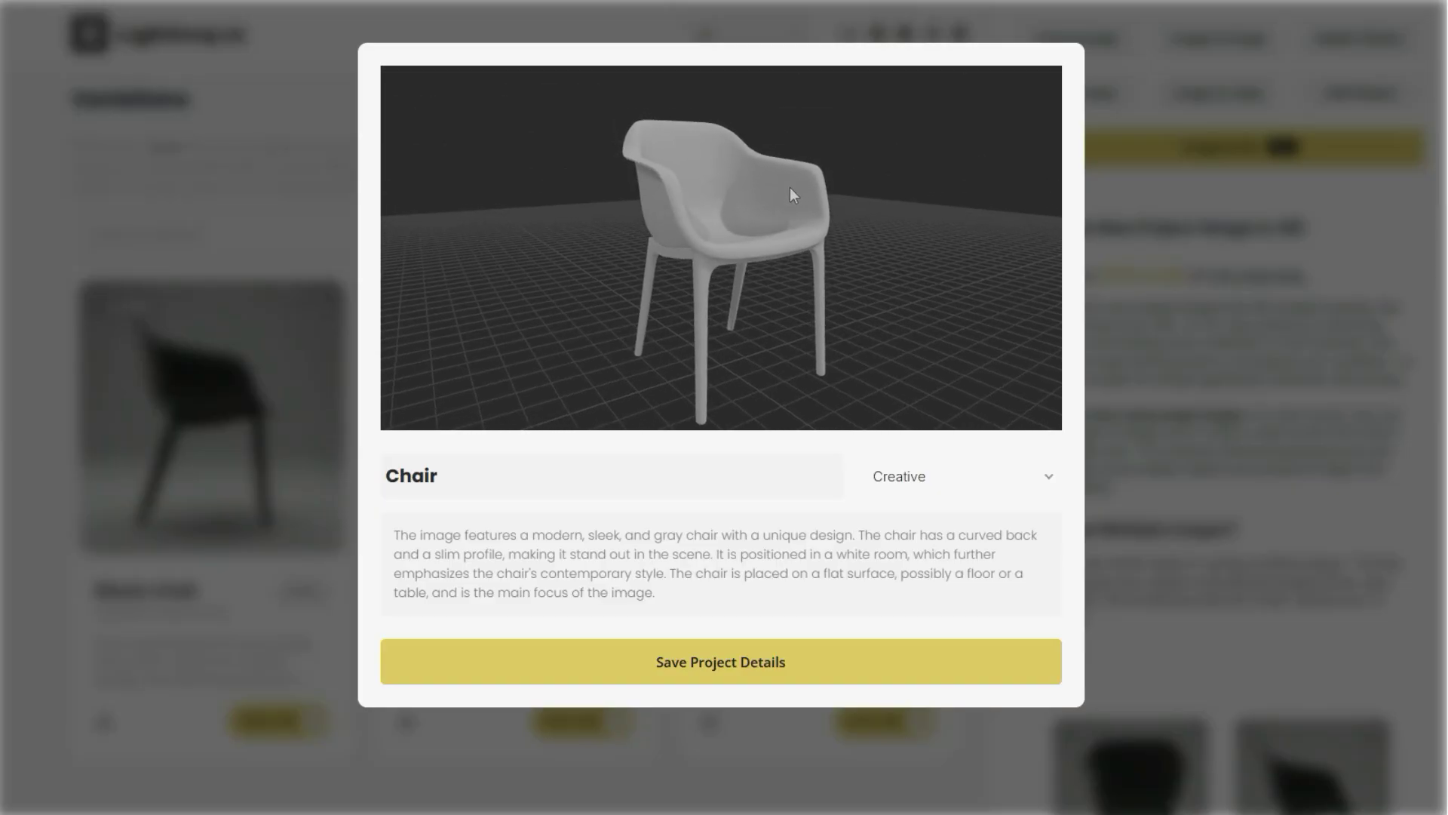
pyautogui.scroll(-5, 790, 188)
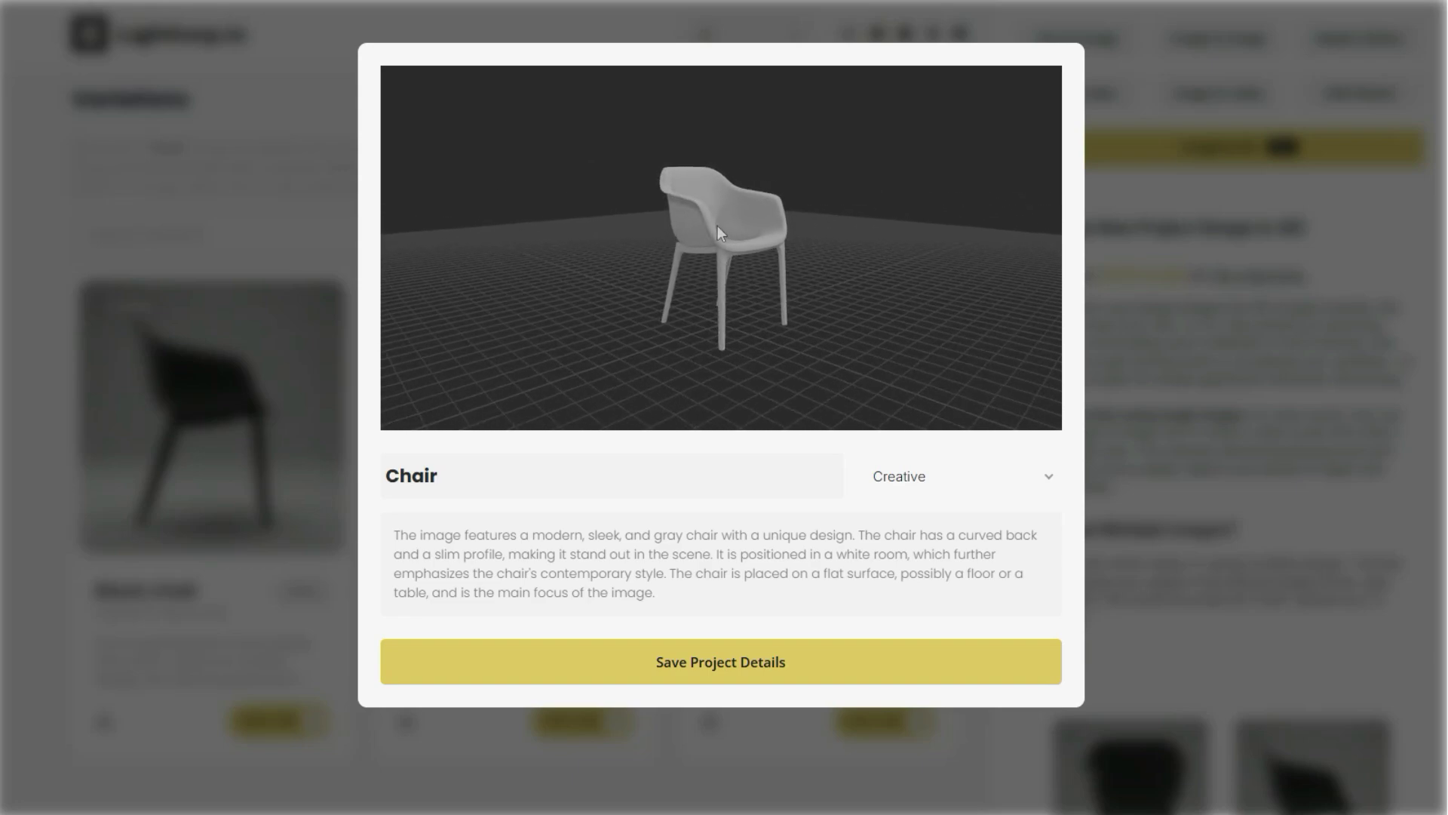
pyautogui.scroll(5, 726, 231)
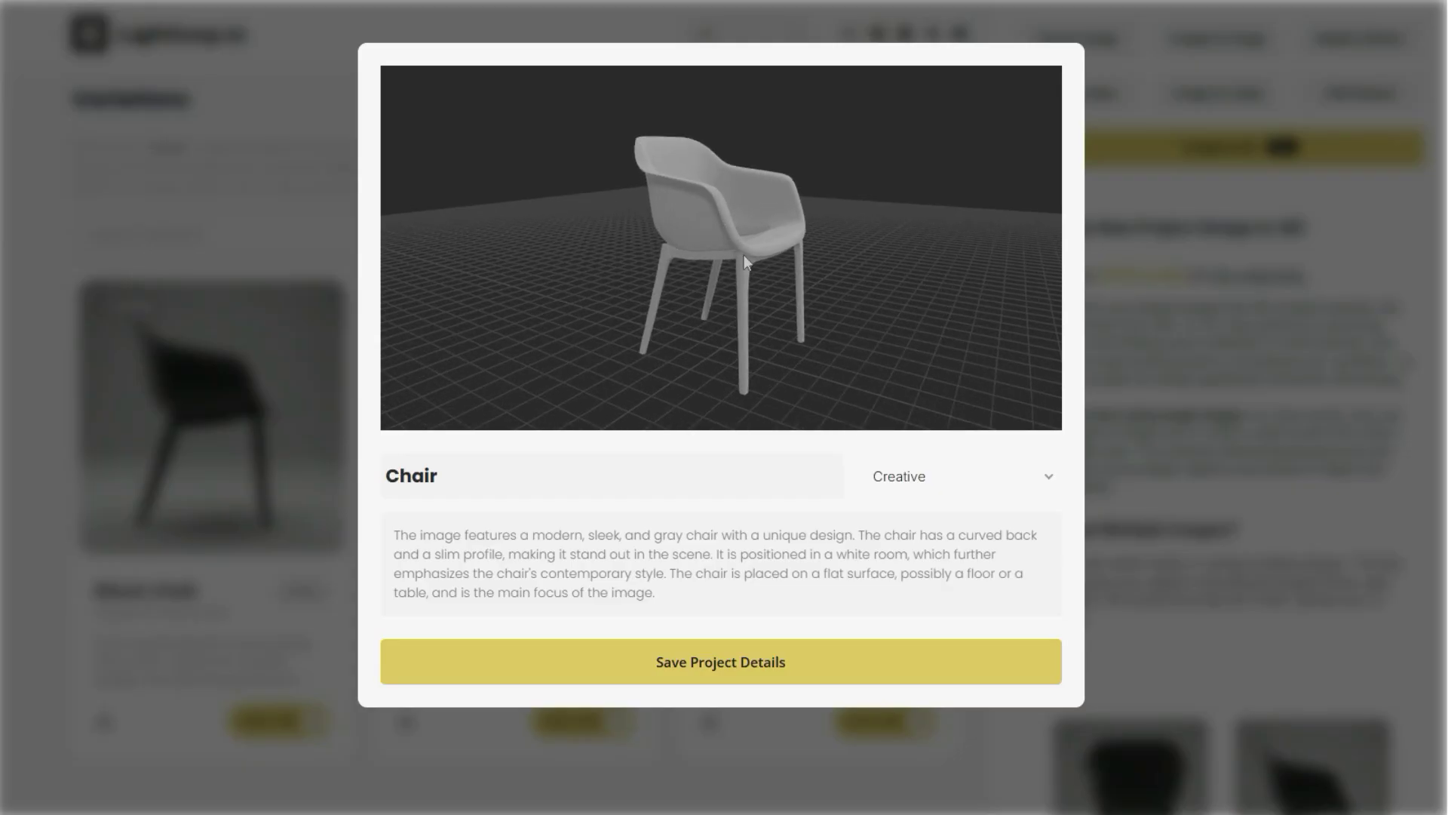